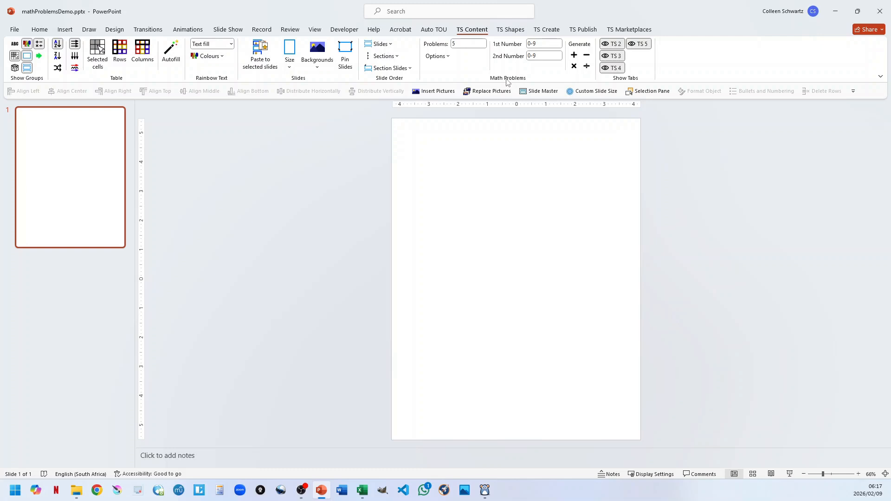
Configure the math problem generator for 20 problems, with first numbers 0-500 and second numbers 0-100.
{"action": "double_click", "coordinate": [458, 44]}
{"action": "type", "text": "20"}
{"action": "left_click", "coordinate": [434, 56]}
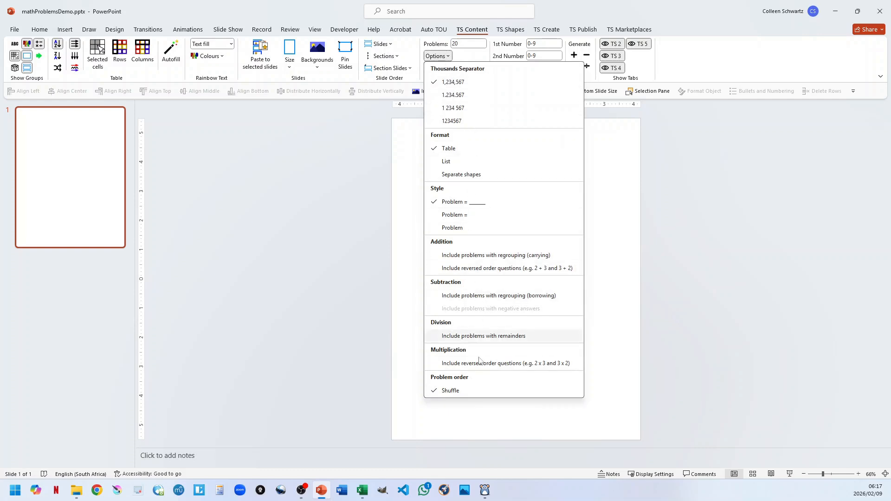
{"action": "left_click", "coordinate": [449, 57]}
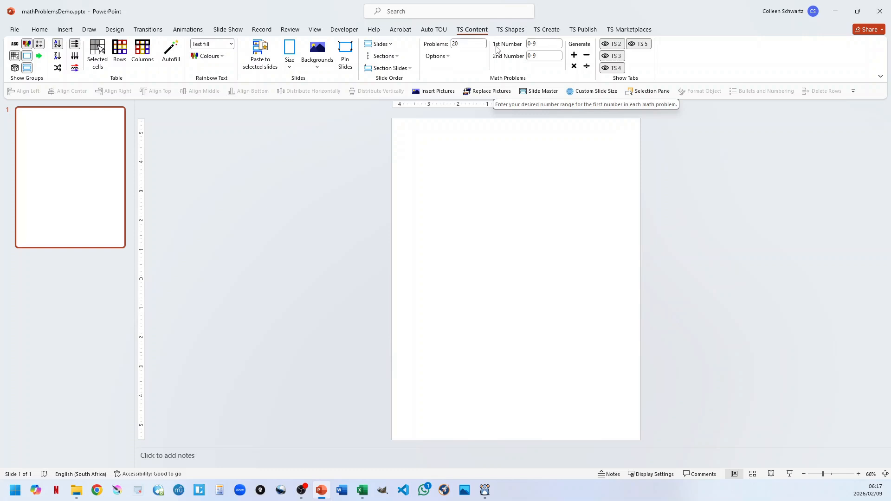
{"action": "left_click", "coordinate": [534, 44]}
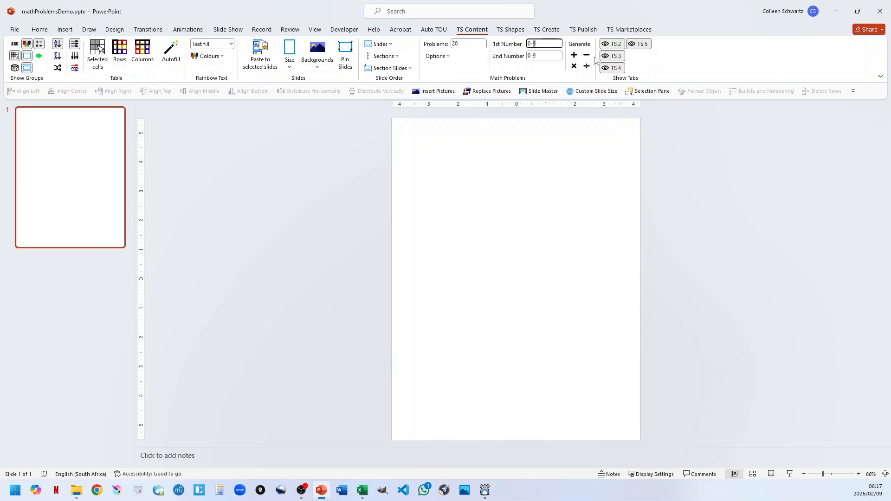
{"action": "type", "text": "500"}
{"action": "left_click", "coordinate": [537, 55]}
{"action": "left_click", "coordinate": [447, 70]}
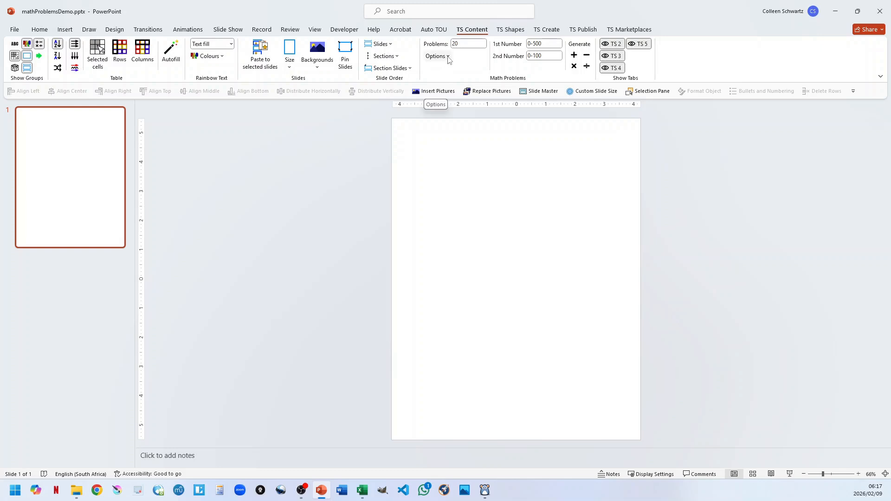
Review the problem generation options and generate tables of addition problems and answers without regrouping.
{"action": "left_click", "coordinate": [447, 58]}
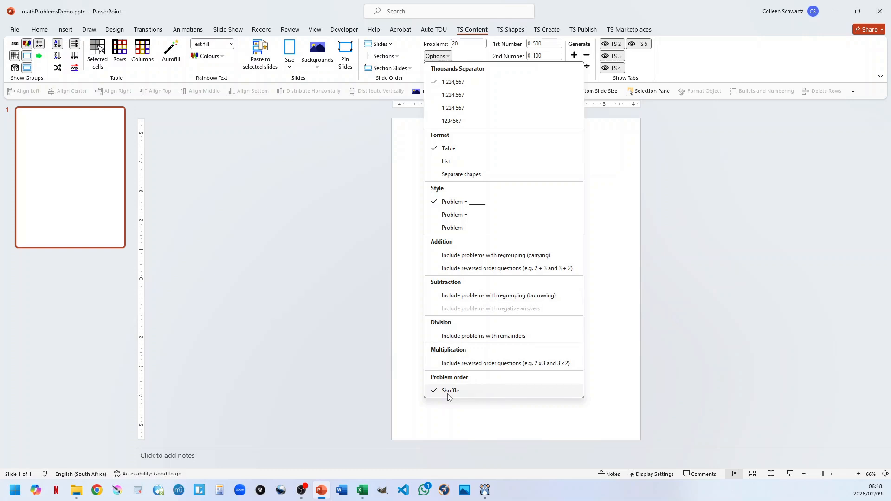
{"action": "left_click", "coordinate": [374, 201]}
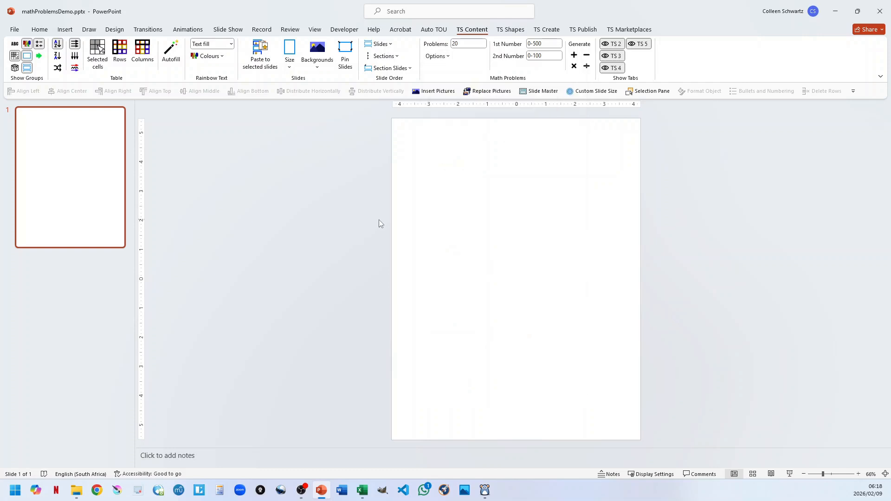
{"action": "left_click", "coordinate": [574, 56]}
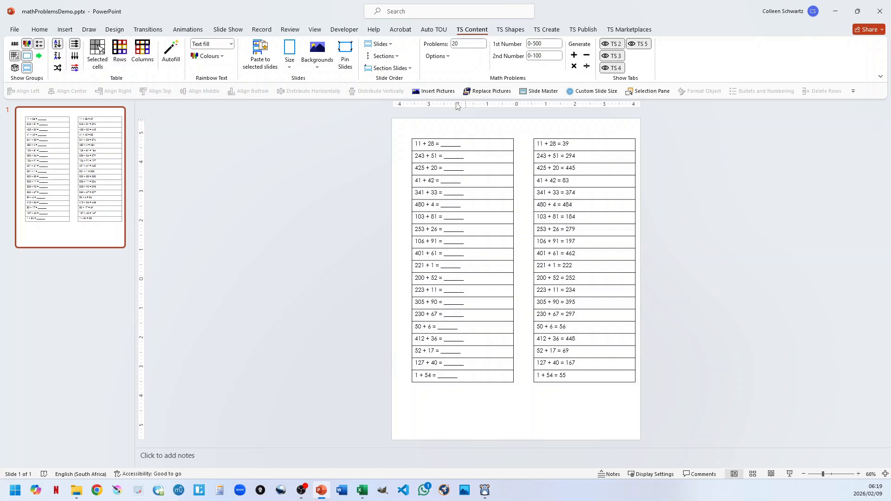
Examine the addition options for regrouping and reversed-order questions, and undo the generated addition tables.
{"action": "left_click", "coordinate": [437, 56]}
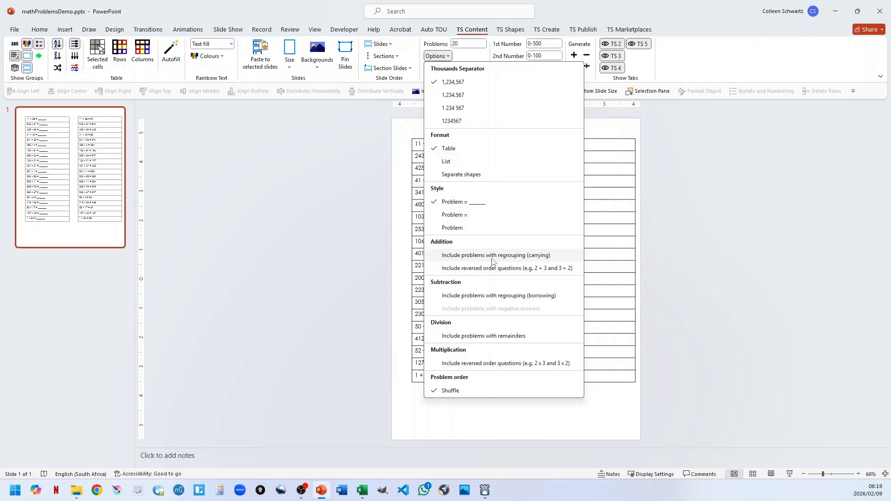
{"action": "left_click", "coordinate": [453, 260]}
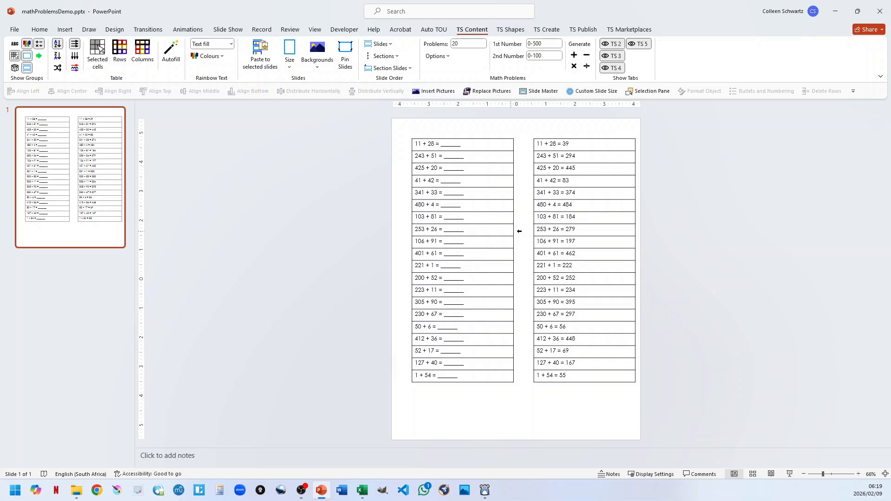
{"action": "left_click", "coordinate": [437, 56]}
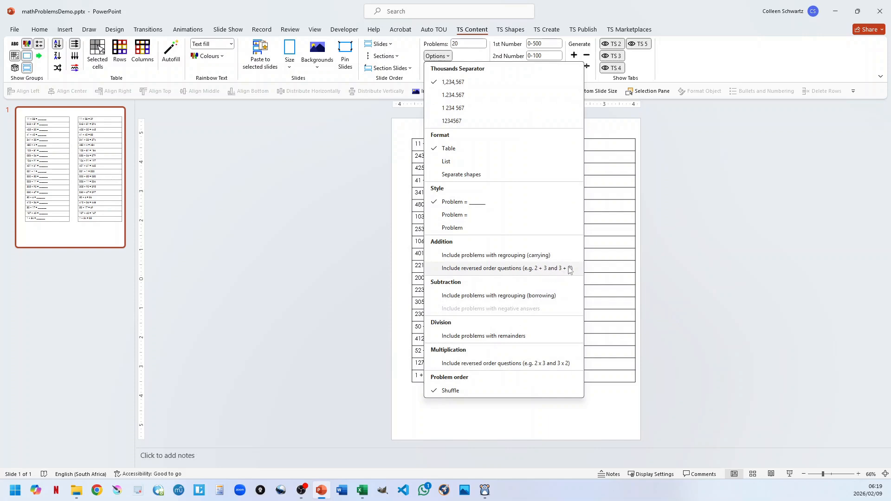
{"action": "left_click", "coordinate": [321, 200]}
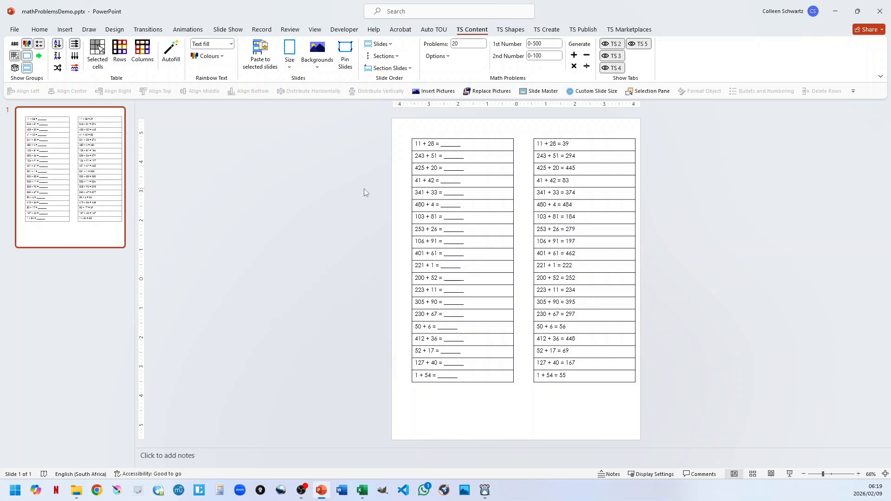
{"action": "key", "text": "ctrl+z"}
Include addition problems with regrouping (carrying), generate the problem and answer tables, and undo the generation.
{"action": "left_click", "coordinate": [434, 57]}
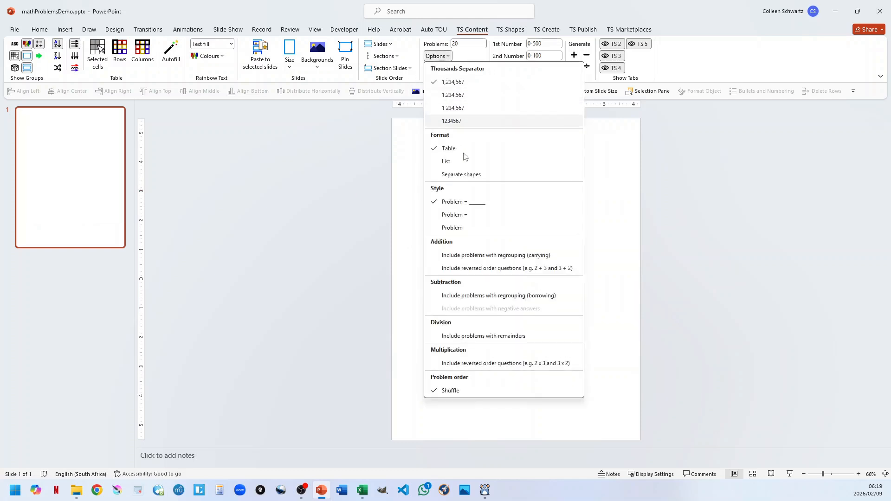
{"action": "left_click", "coordinate": [448, 256]}
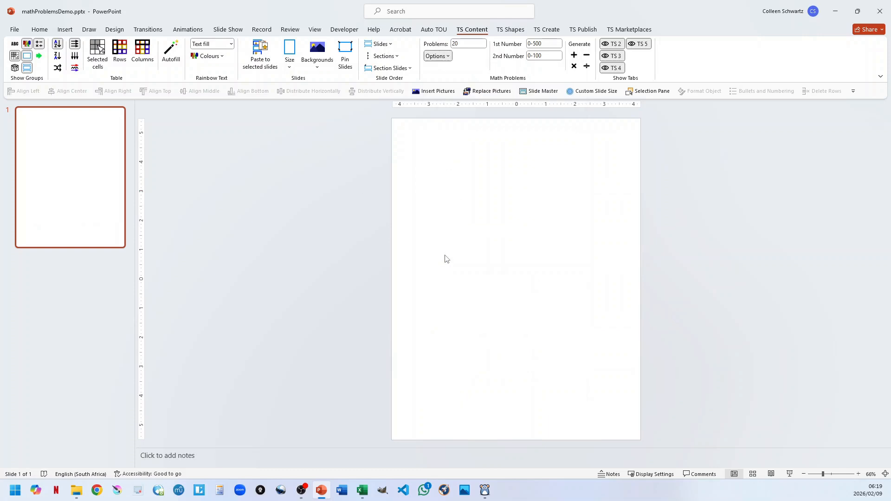
{"action": "left_click", "coordinate": [574, 55]}
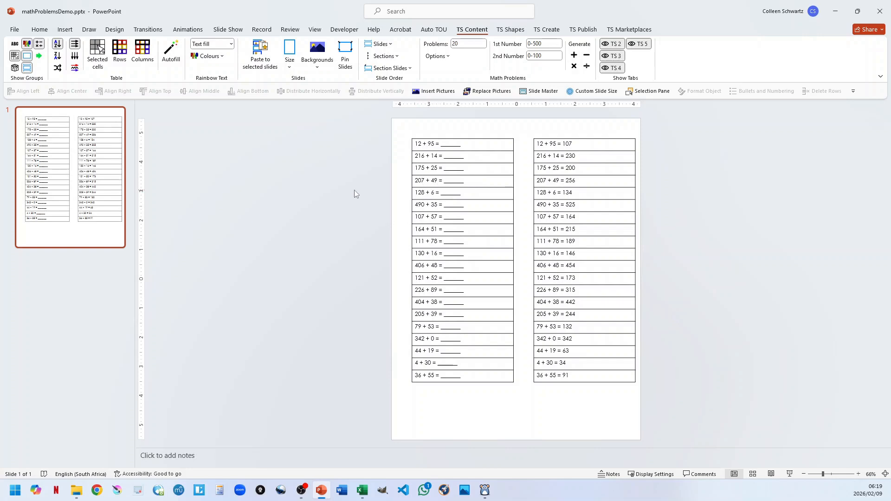
{"action": "key", "text": "ctrl+z"}
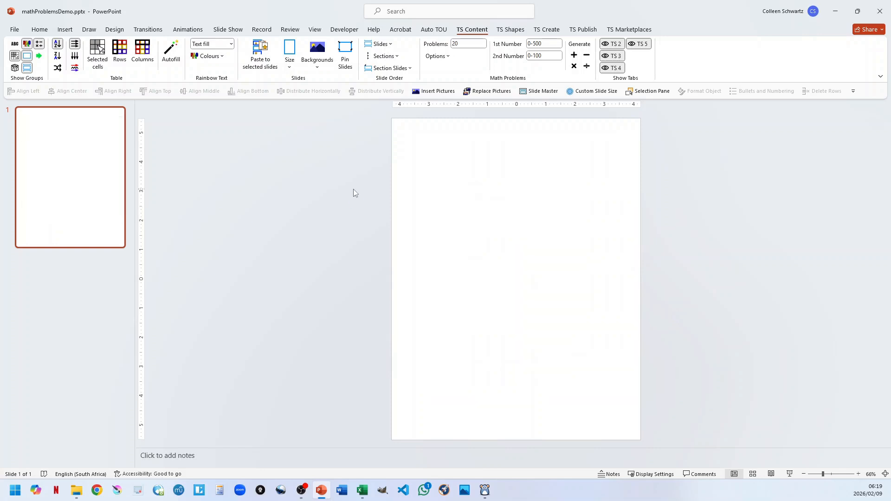
Generate another set of addition tables with regrouping and delete both tables from the slide.
{"action": "left_click", "coordinate": [448, 57]}
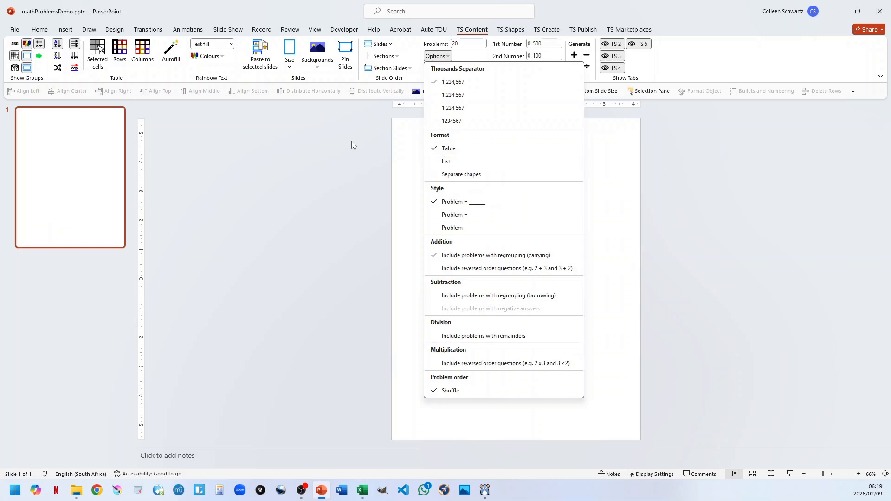
{"action": "left_click", "coordinate": [353, 155]}
{"action": "left_click", "coordinate": [574, 54]}
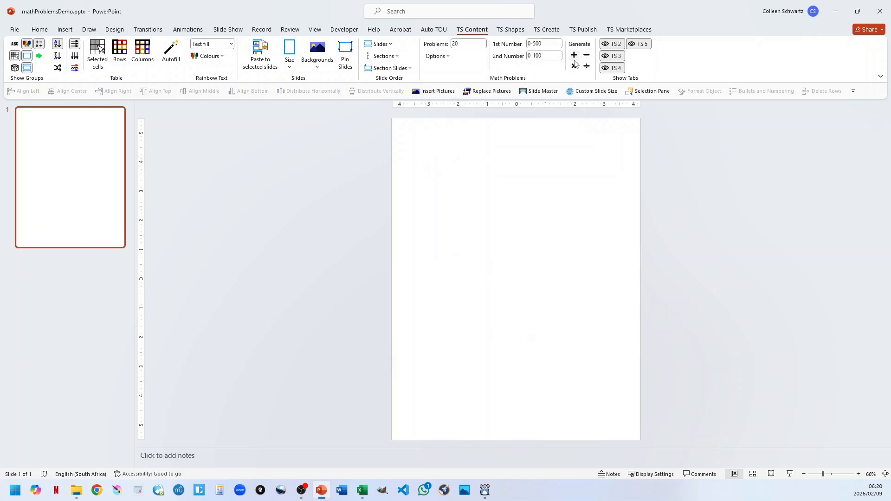
{"action": "left_click", "coordinate": [460, 154]}
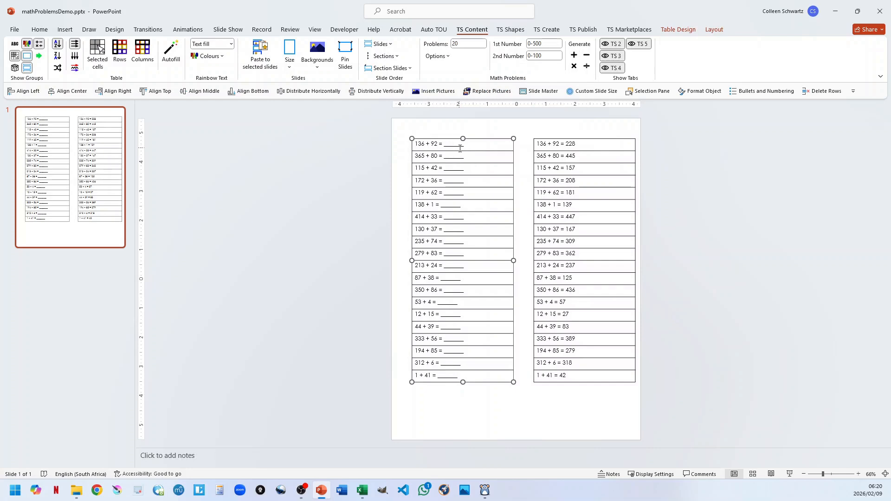
{"action": "left_click_drag", "start_coordinate": [460, 149], "coordinate": [347, 226]}
{"action": "left_click", "coordinate": [347, 226]}
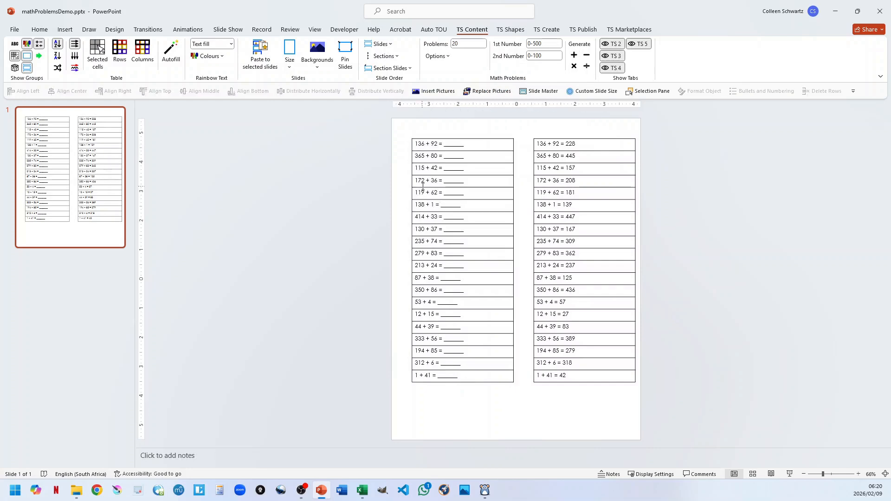
{"action": "key", "text": "ctrl+a"}
{"action": "key", "text": "Delete"}
Set the problem format to List, generate the addition problems with answers, inspect both lists, and undo the generation.
{"action": "left_click", "coordinate": [447, 57]}
{"action": "left_click", "coordinate": [447, 161]}
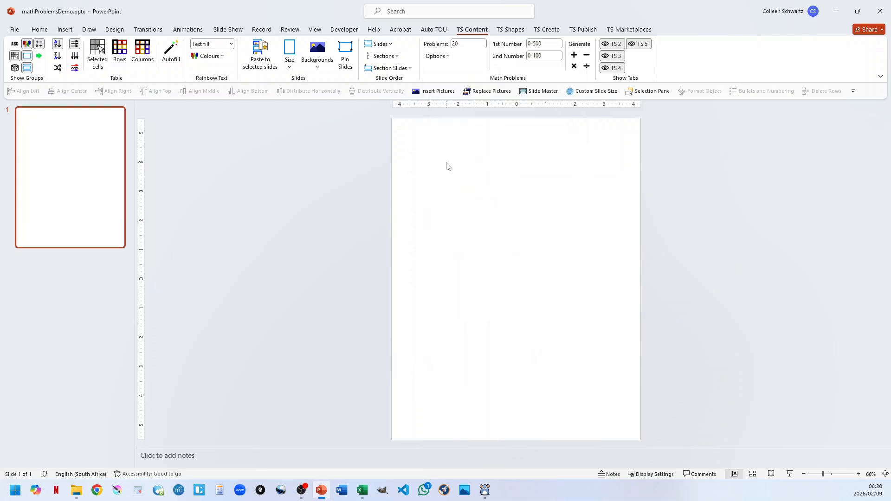
{"action": "left_click", "coordinate": [574, 55]}
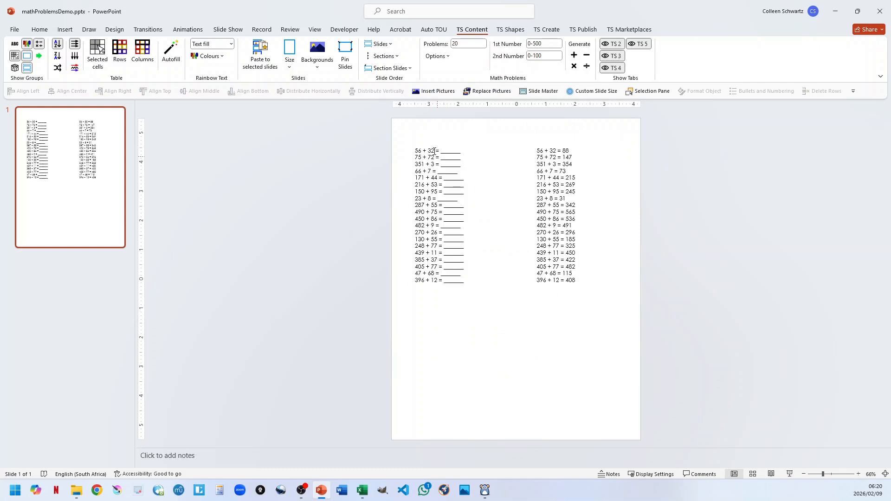
{"action": "left_click_drag", "start_coordinate": [344, 126], "coordinate": [720, 301]}
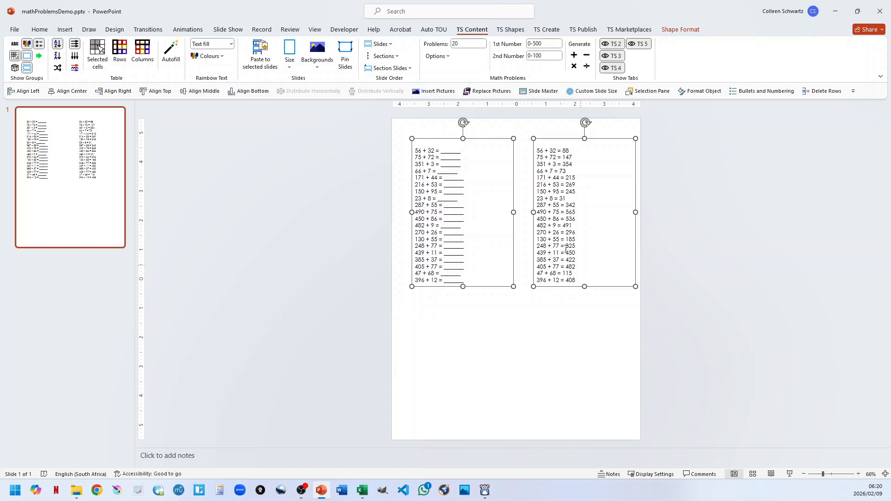
{"action": "left_click", "coordinate": [701, 202]}
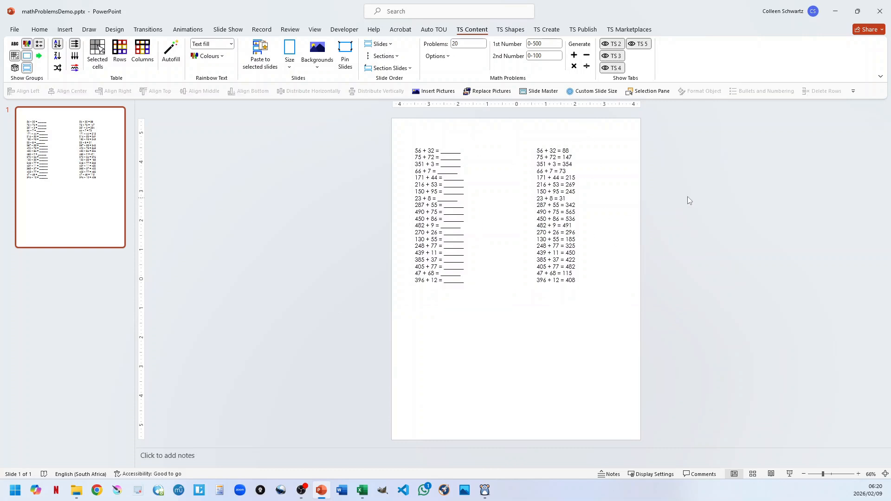
{"action": "key", "text": "ctrl+z"}
Set the problem format to Separate shapes and generate the addition problems with answers.
{"action": "left_click", "coordinate": [438, 57]}
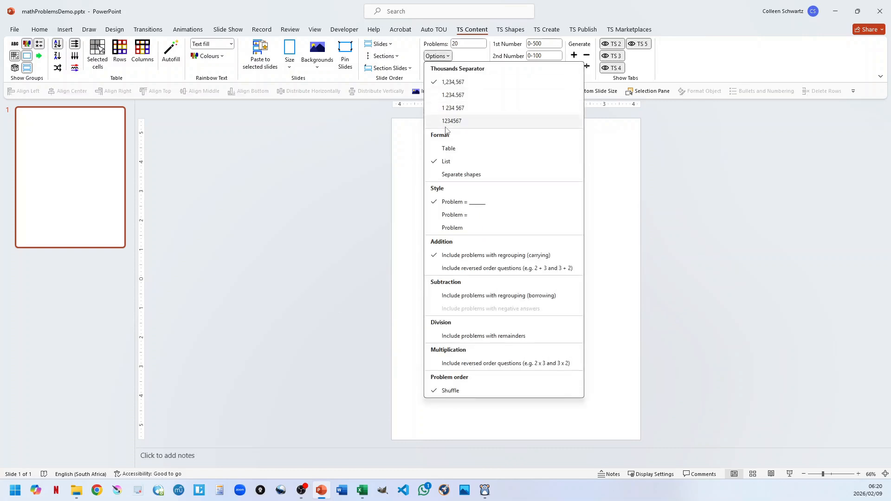
{"action": "left_click", "coordinate": [448, 175]}
{"action": "left_click", "coordinate": [574, 55]}
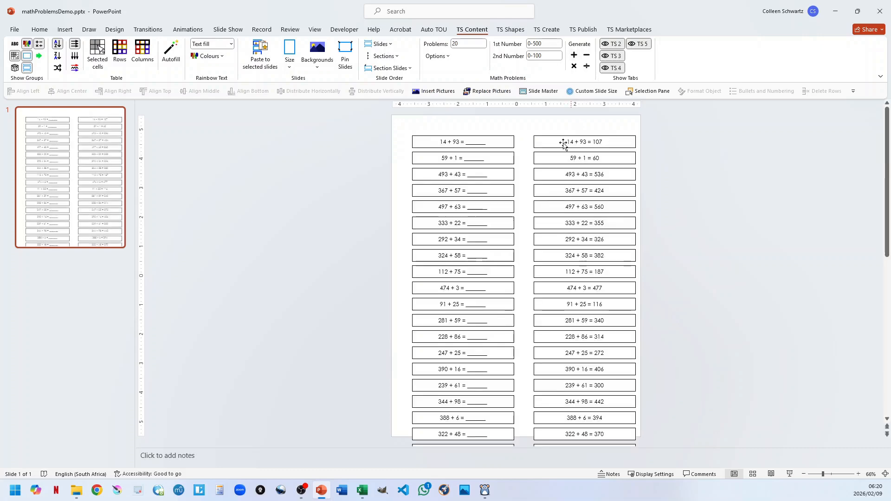
Select several of the individual problem shapes to inspect them, and delete all shapes from the slide.
{"action": "left_click", "coordinate": [492, 147]}
{"action": "left_click", "coordinate": [505, 179]}
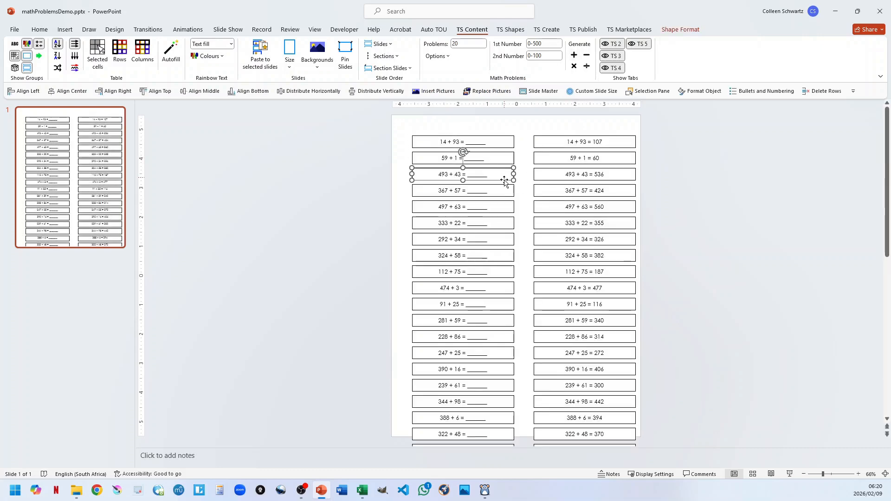
{"action": "left_click", "coordinate": [504, 195]}
{"action": "left_click", "coordinate": [505, 224]}
{"action": "left_click", "coordinate": [369, 151]}
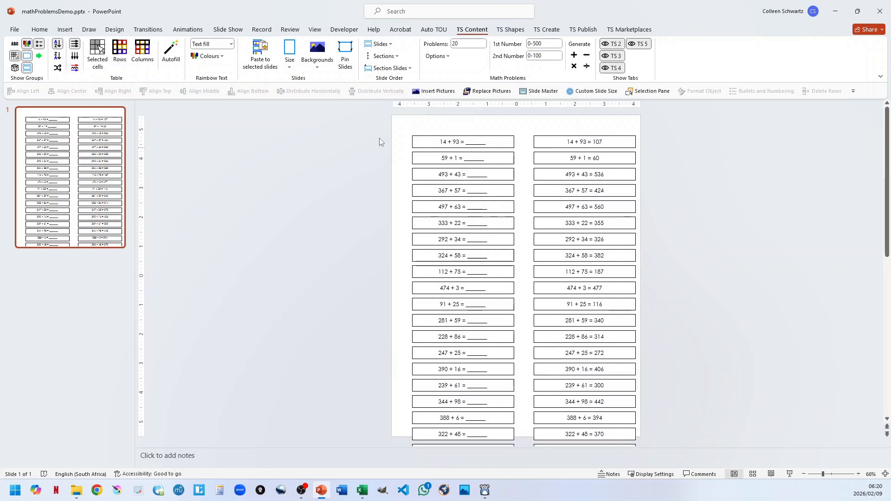
{"action": "key", "text": "ctrl+a"}
{"action": "key", "text": "Delete"}
Generate addition problems in the "Problem = ______" style, inspect the first problem's answer line, and undo the generation.
{"action": "left_click", "coordinate": [437, 56]}
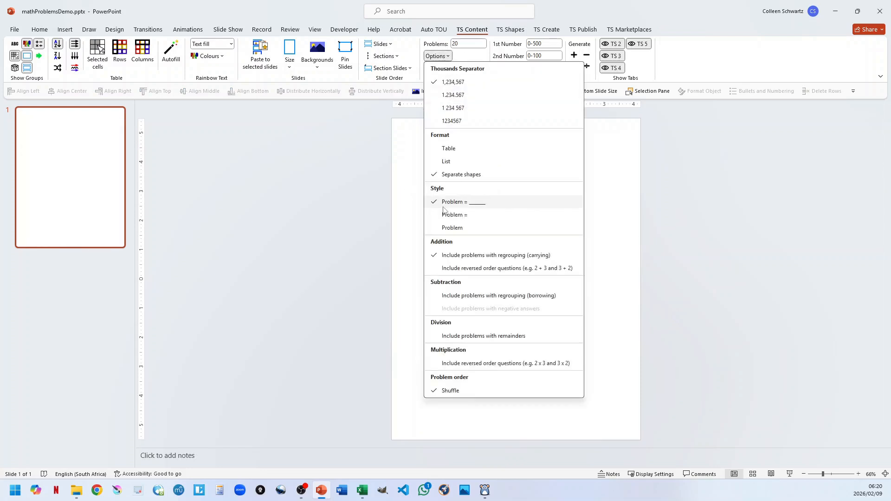
{"action": "left_click", "coordinate": [369, 182]}
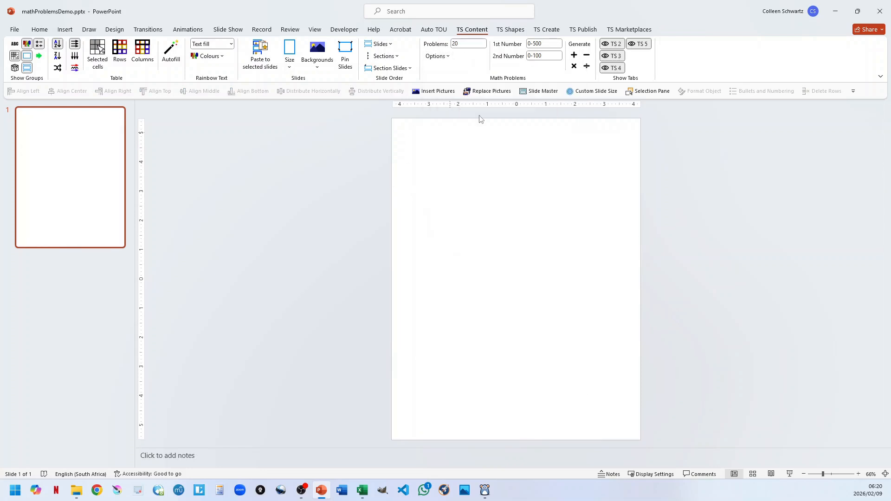
{"action": "left_click", "coordinate": [574, 54]}
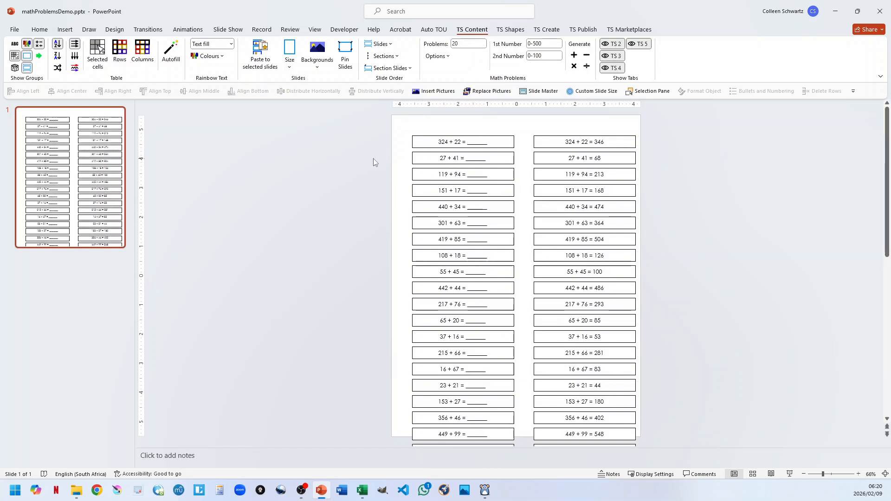
{"action": "left_click", "coordinate": [477, 142]}
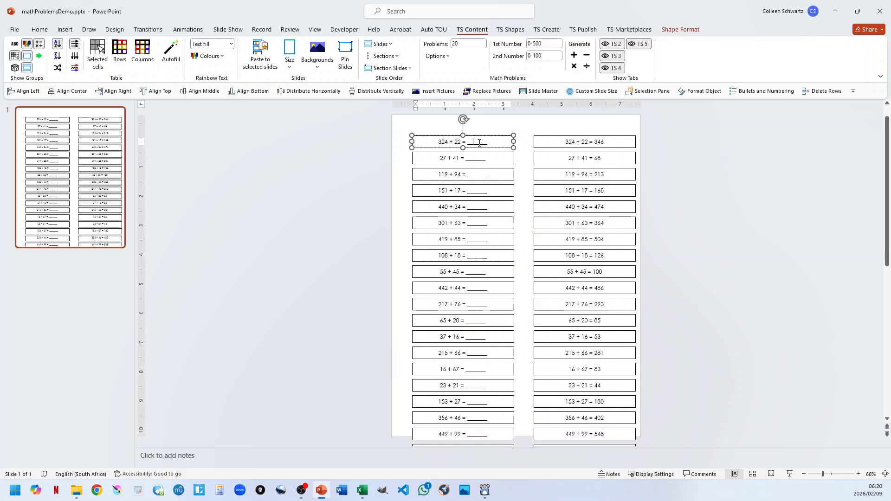
{"action": "left_click", "coordinate": [369, 160]}
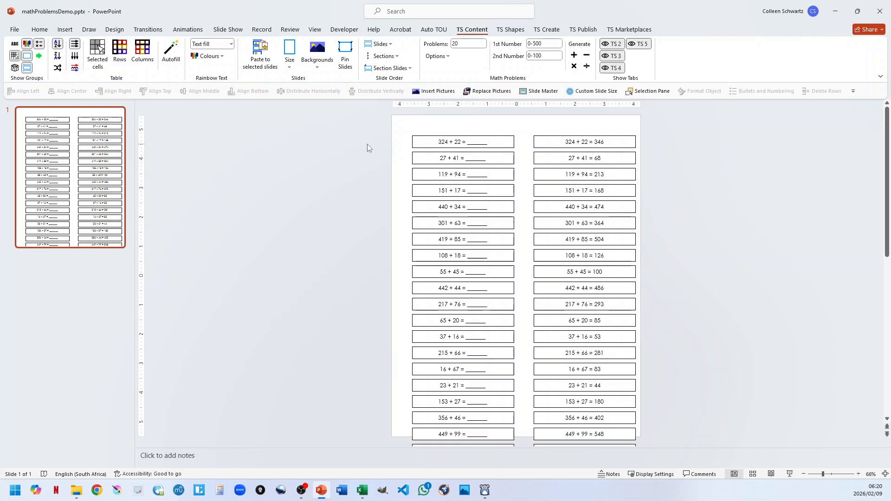
{"action": "key", "text": "ctrl+z"}
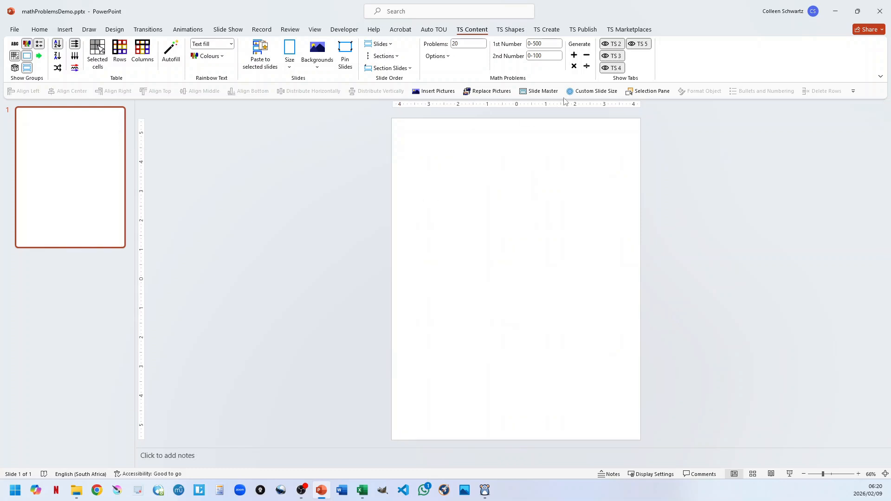
Set the problem style to "Problem =", generate the addition problems with answers, and undo the generation.
{"action": "left_click", "coordinate": [439, 56]}
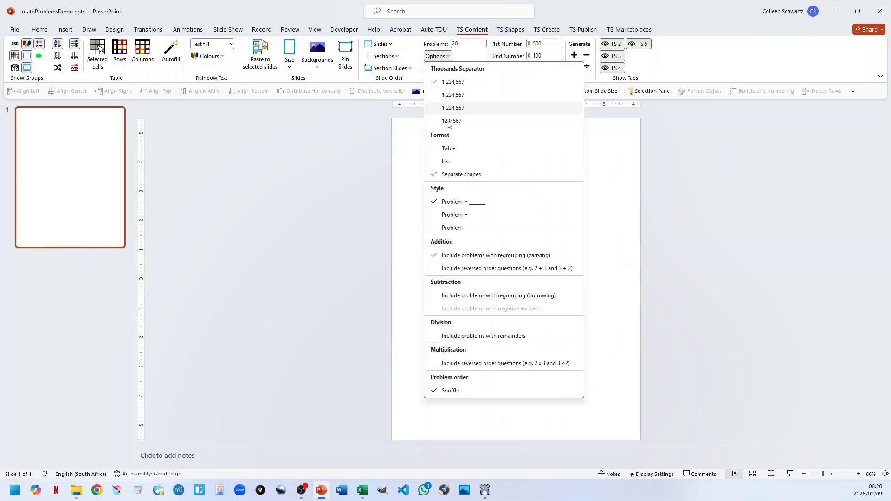
{"action": "left_click", "coordinate": [452, 215]}
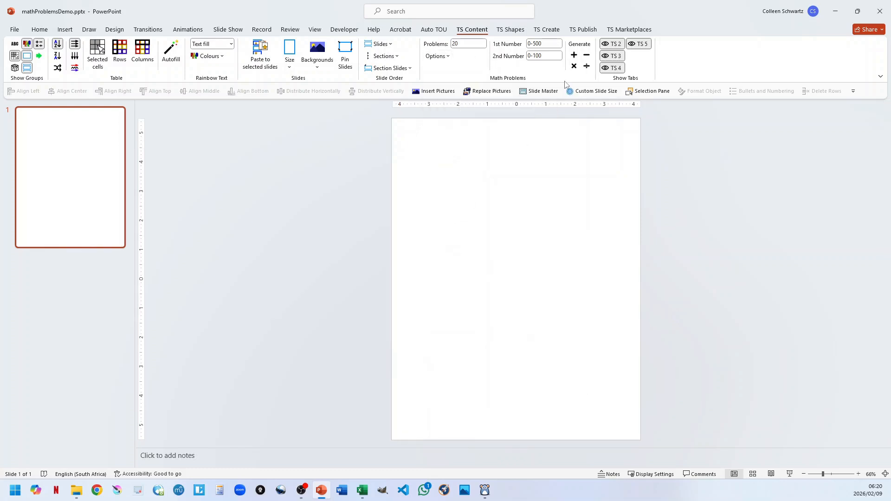
{"action": "left_click", "coordinate": [574, 54]}
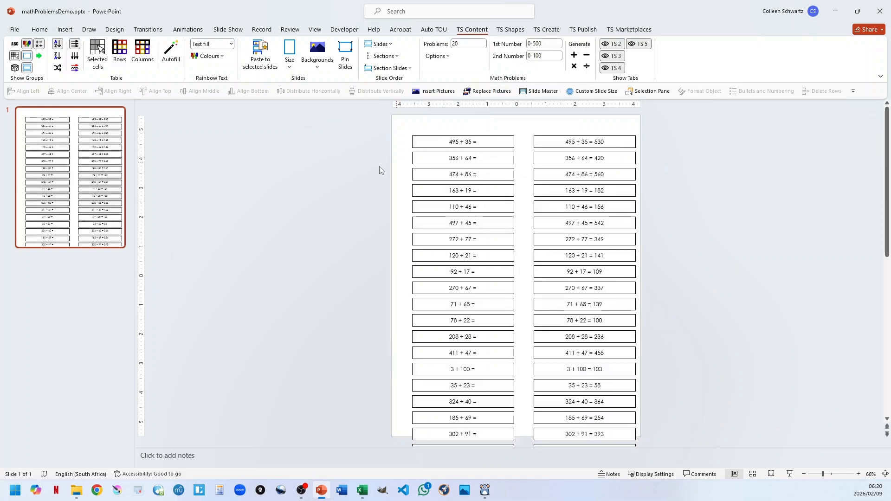
{"action": "key", "text": "ctrl+z"}
Set the problem style to "Problem", generate the addition problems with answers, and undo the generation.
{"action": "left_click", "coordinate": [440, 57]}
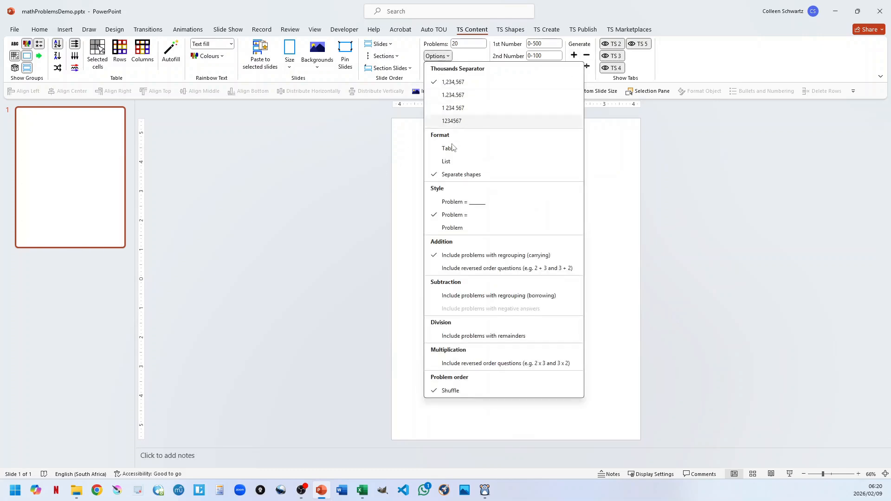
{"action": "left_click", "coordinate": [453, 227]}
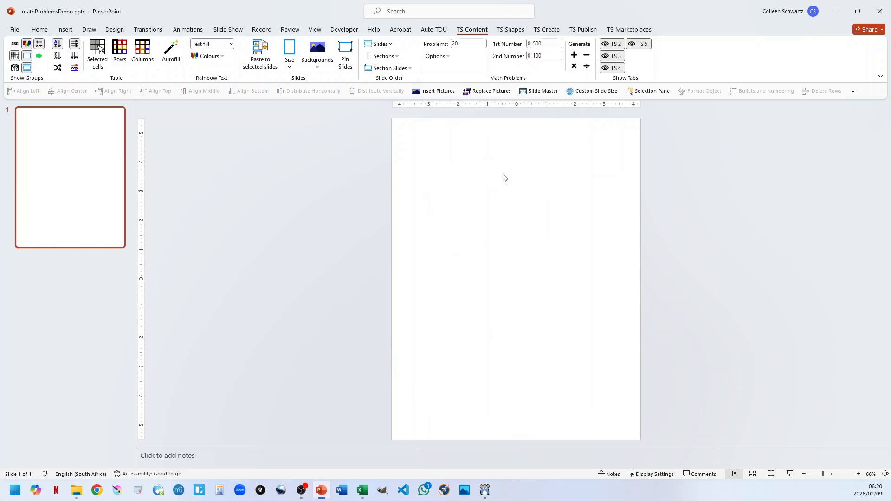
{"action": "left_click", "coordinate": [574, 55]}
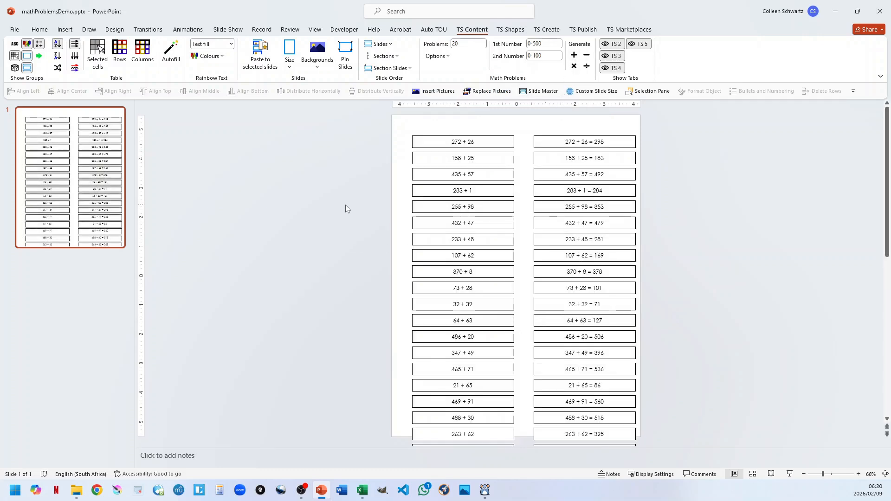
{"action": "key", "text": "ctrl+z"}
Include reversed order questions for addition and set both the first and second number ranges to 0-5.
{"action": "left_click", "coordinate": [446, 57]}
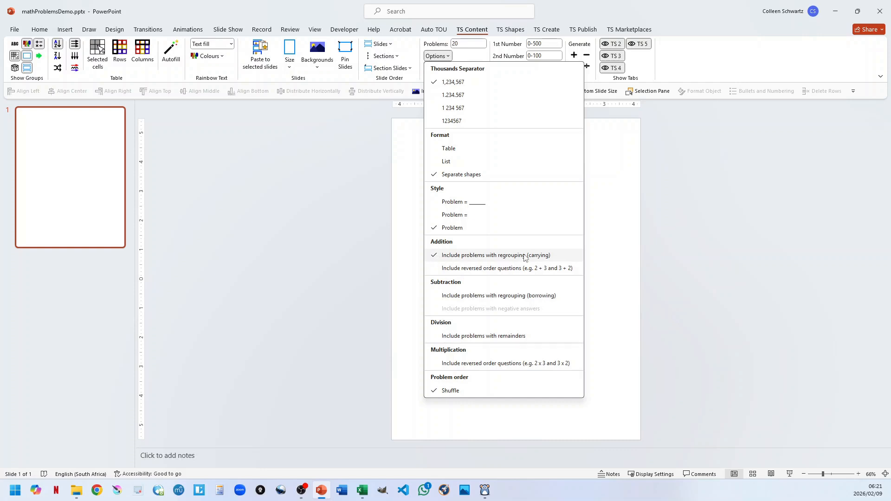
{"action": "left_click", "coordinate": [453, 272]}
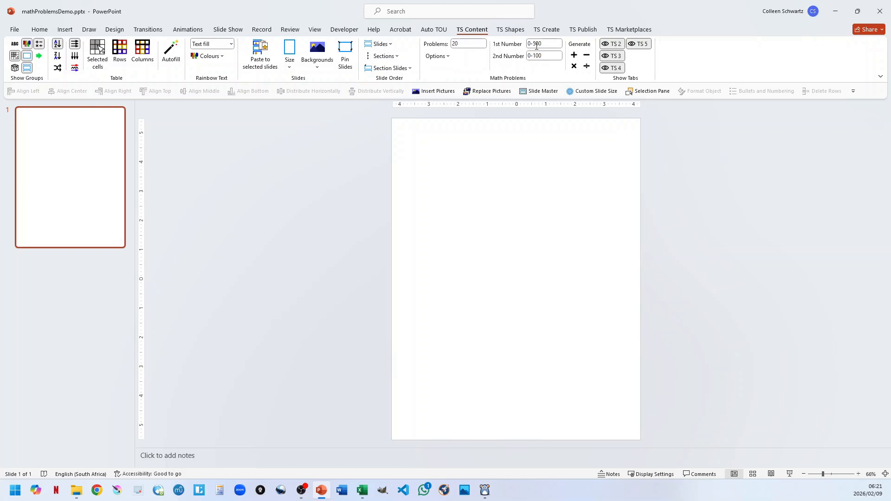
{"action": "left_click", "coordinate": [544, 45]}
{"action": "left_click_drag", "start_coordinate": [534, 43], "coordinate": [546, 44]}
{"action": "type", "text": "5"}
{"action": "key", "text": "Tab"}
{"action": "type", "text": "05"}
Generate the addition problems with reversed order questions, inspect both columns to the end, and undo the generation.
{"action": "left_click", "coordinate": [574, 54]}
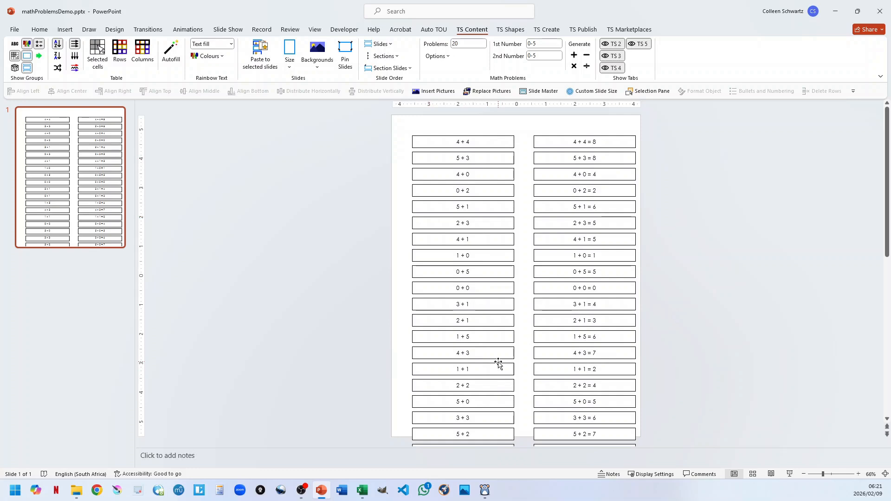
{"action": "scroll", "coordinate": [497, 364], "scroll_direction": "down", "scroll_amount": 1}
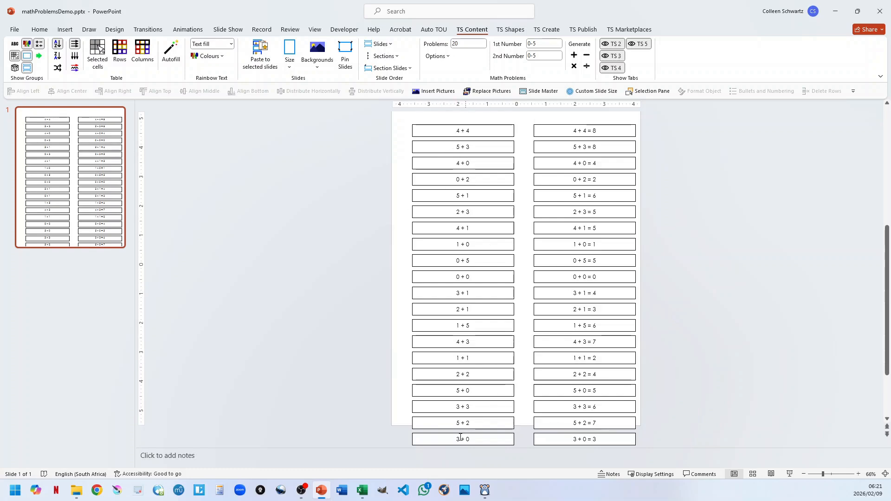
{"action": "scroll", "coordinate": [514, 396], "scroll_direction": "down", "scroll_amount": 1}
{"action": "scroll", "coordinate": [514, 397], "scroll_direction": "up", "scroll_amount": 1}
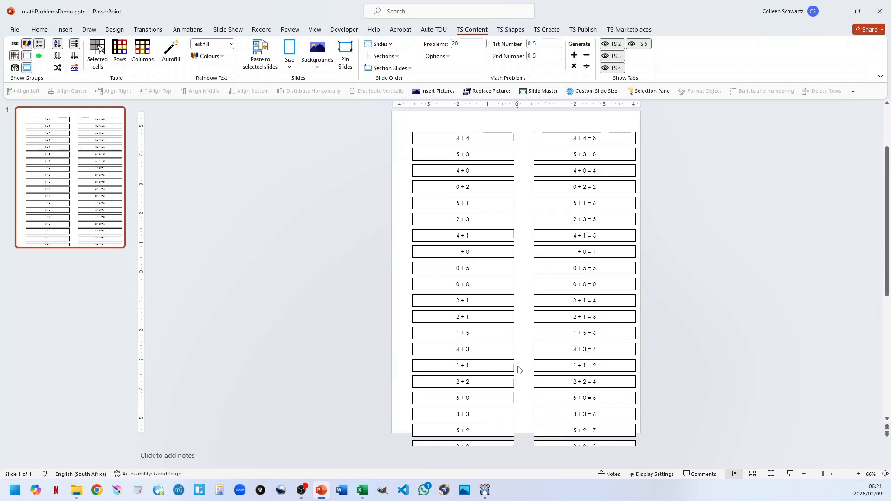
{"action": "key", "text": "ctrl+z"}
Turn off shuffling of the problem order, generate the addition problems with answers, and inspect their sequence.
{"action": "left_click", "coordinate": [443, 58]}
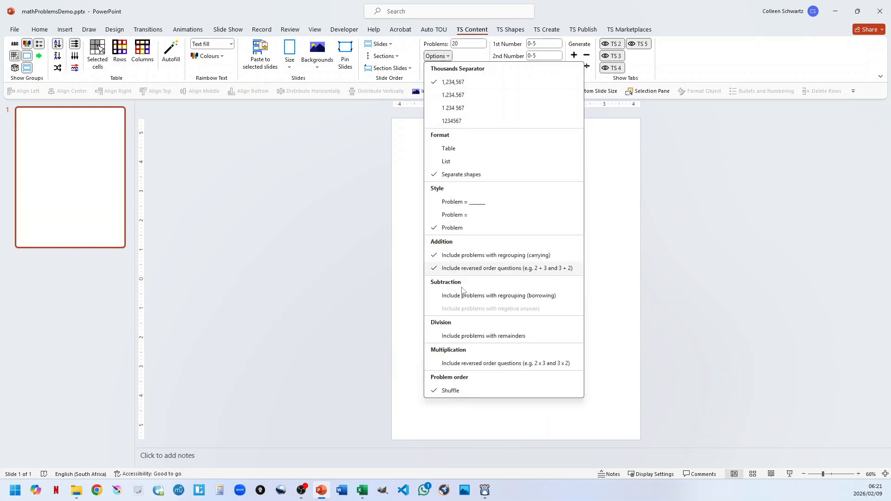
{"action": "left_click", "coordinate": [450, 391]}
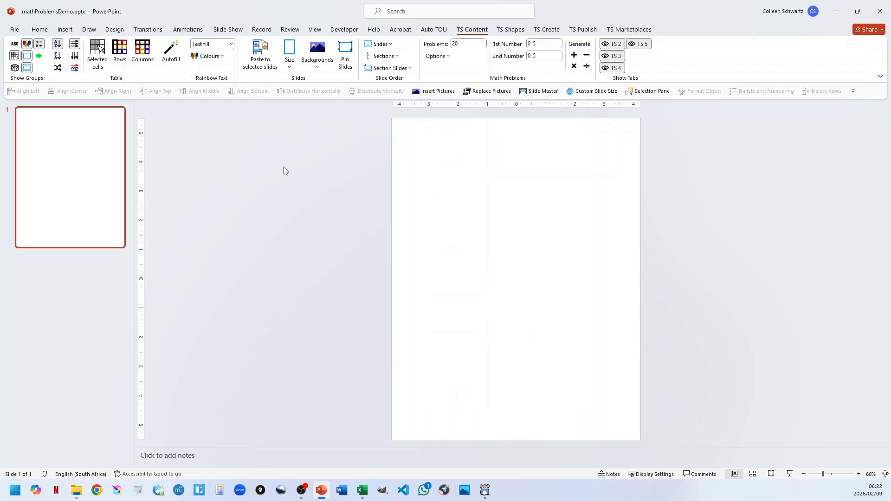
{"action": "left_click", "coordinate": [575, 56]}
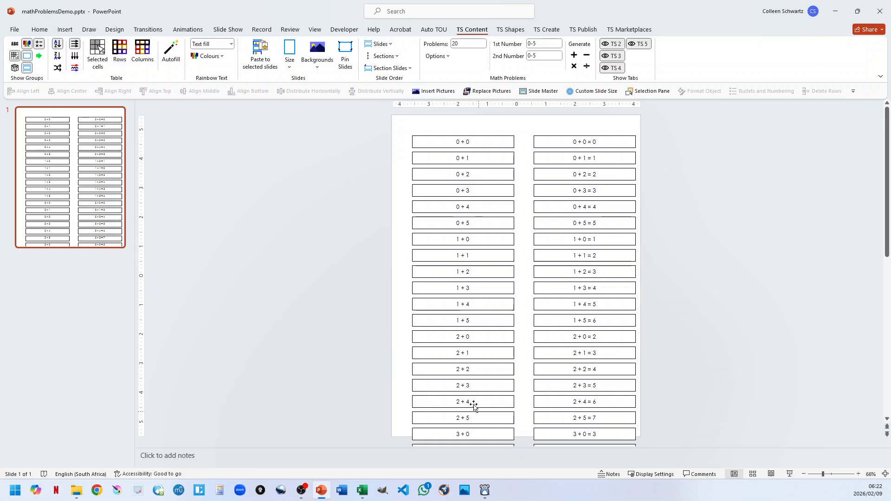
{"action": "scroll", "coordinate": [471, 232], "scroll_direction": "down", "scroll_amount": 1}
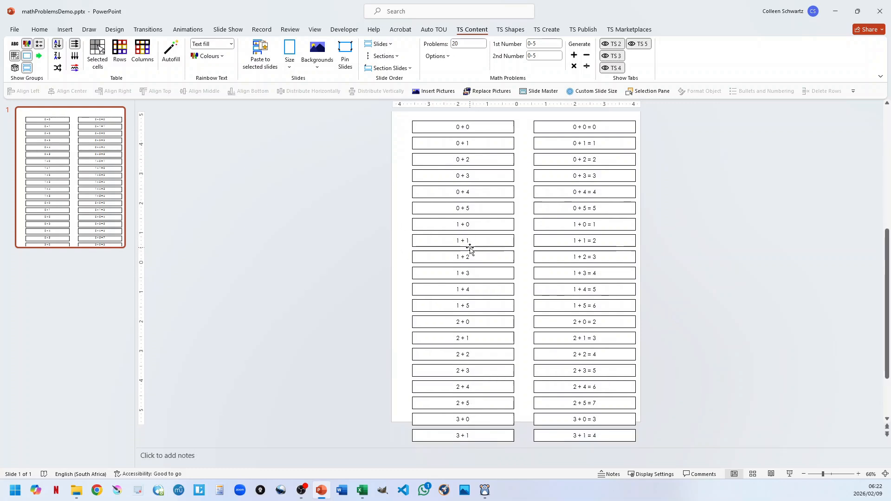
{"action": "scroll", "coordinate": [470, 250], "scroll_direction": "up", "scroll_amount": 1}
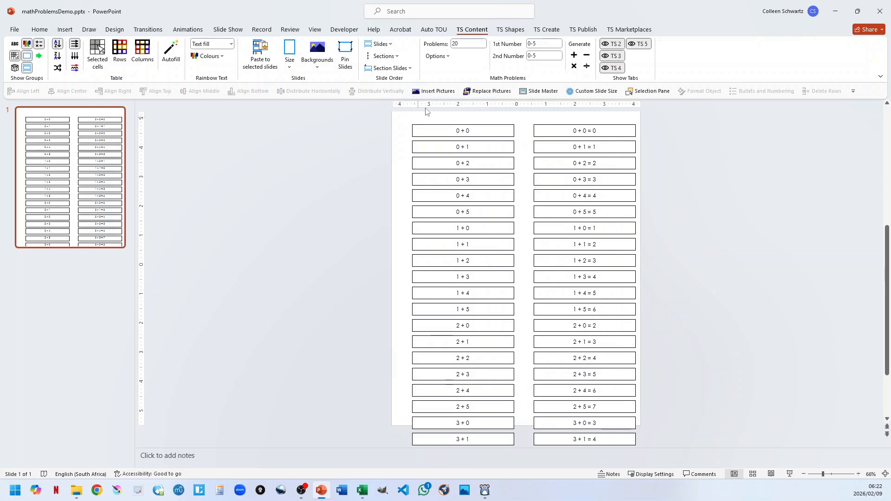
Delete all the problem and answer shapes from the slide and turn Shuffle back on for the problem order.
{"action": "left_click", "coordinate": [441, 57]}
{"action": "left_click", "coordinate": [324, 230]}
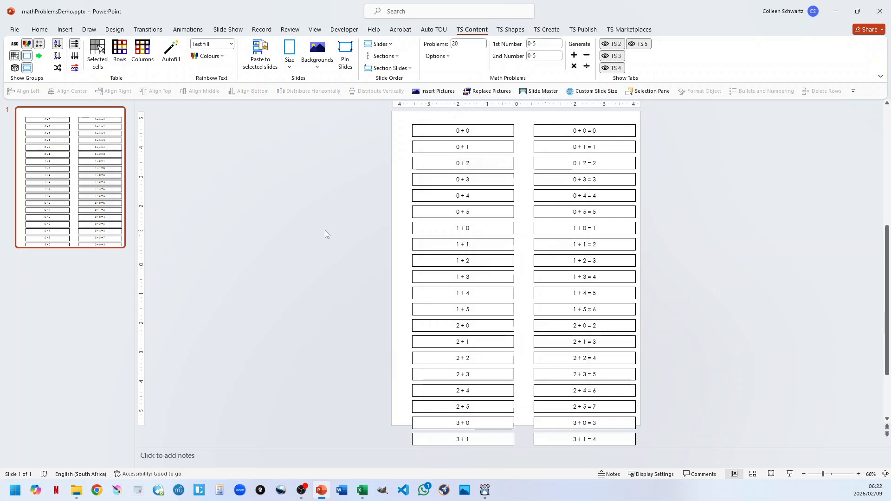
{"action": "key", "text": "ctrl+a"}
{"action": "key", "text": "Delete"}
{"action": "left_click", "coordinate": [445, 56]}
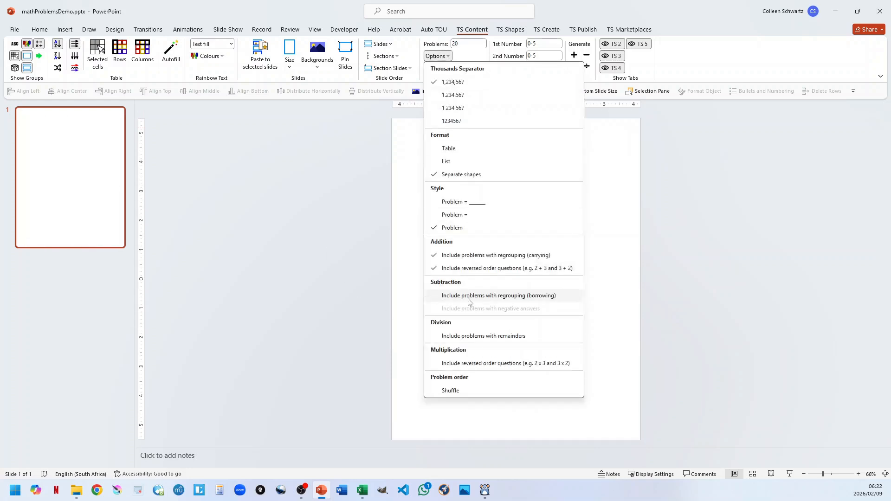
{"action": "left_click", "coordinate": [450, 388]}
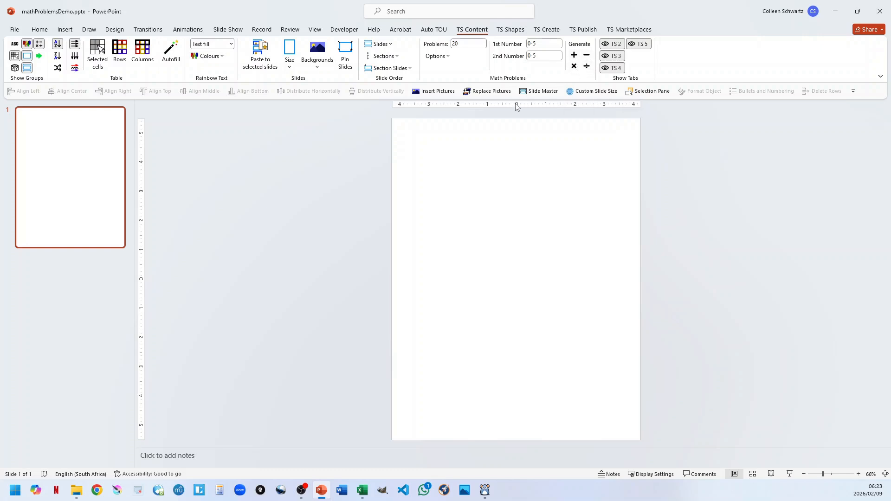
Set the first number range to 0-500 and the second number range to 0-100.
{"action": "left_click", "coordinate": [536, 43]}
{"action": "key", "text": "Tab"}
{"action": "type", "text": "0-100"}
{"action": "key", "text": "Return"}
Generate subtraction problems without regrouping, review the available subtraction options, and undo the generation.
{"action": "left_click", "coordinate": [587, 56]}
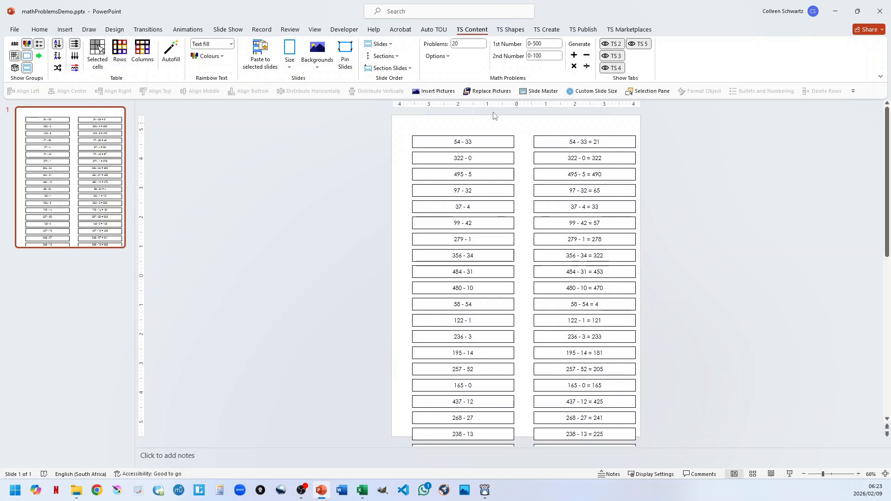
{"action": "left_click", "coordinate": [437, 57]}
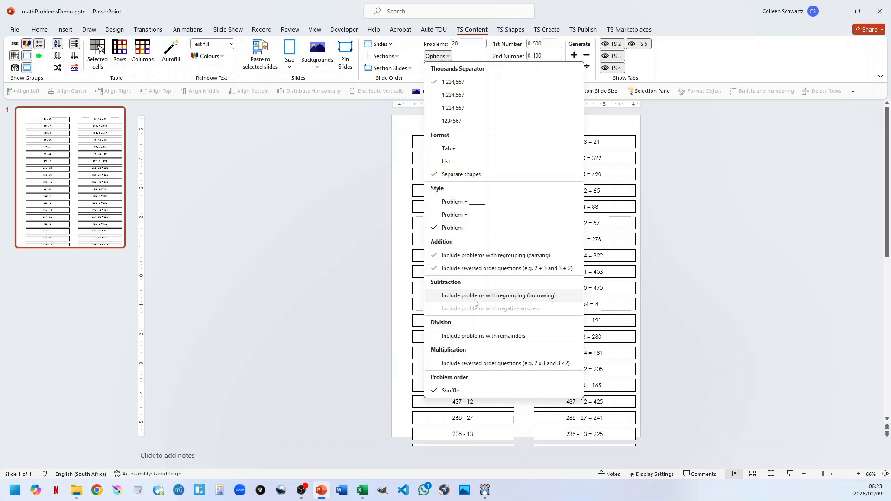
{"action": "left_click", "coordinate": [713, 256]}
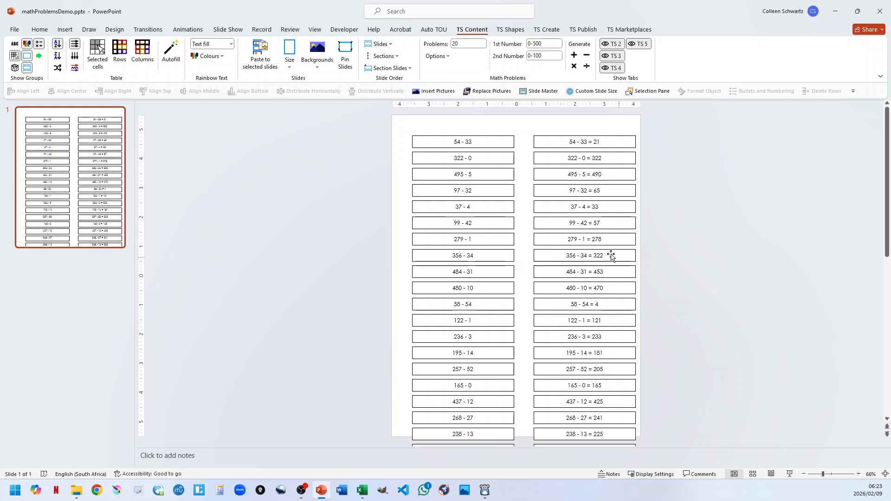
{"action": "key", "text": "ctrl+z"}
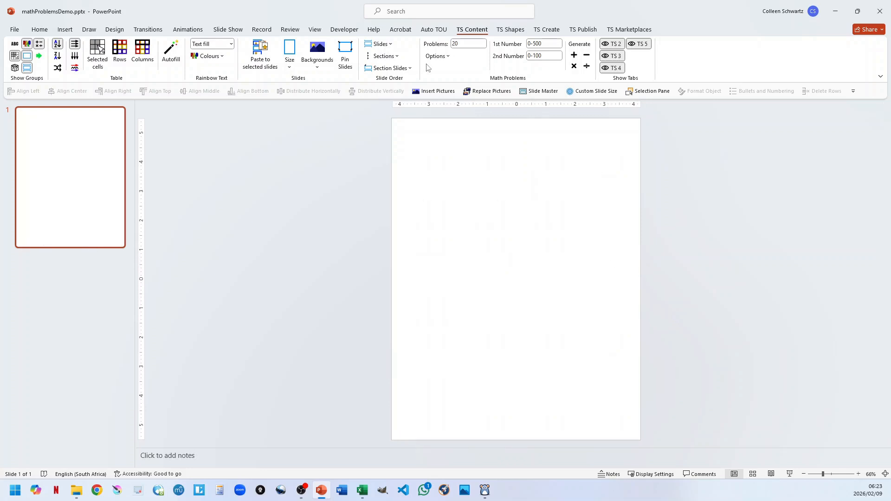
Include subtraction problems with regrouping (borrowing), generate the subtraction problems with answers, and undo the generation.
{"action": "left_click", "coordinate": [438, 56]}
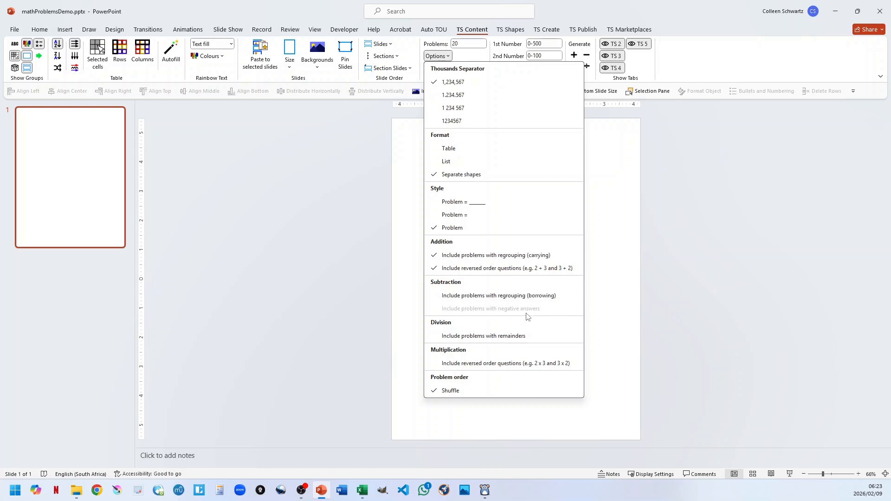
{"action": "left_click", "coordinate": [465, 296]}
{"action": "left_click", "coordinate": [587, 54]}
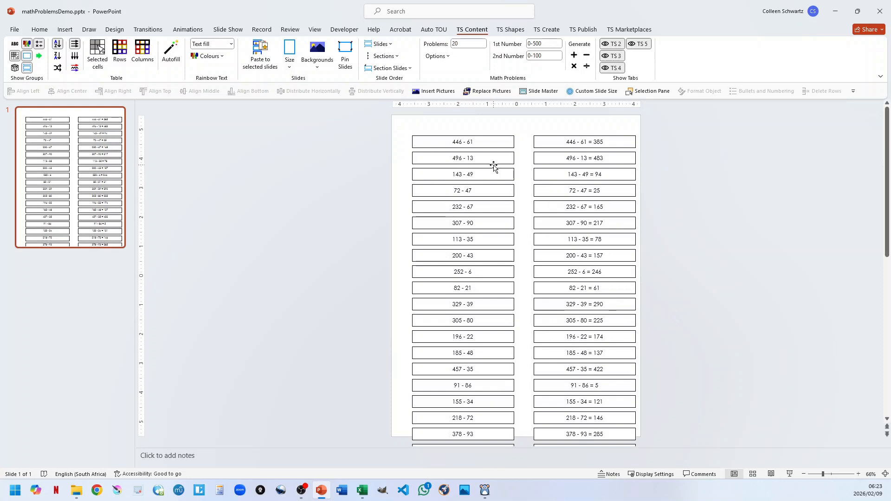
{"action": "key", "text": "ctrl+z"}
Include subtraction problems with negative answers, generate the subtraction problems, and undo the generation.
{"action": "left_click", "coordinate": [440, 57]}
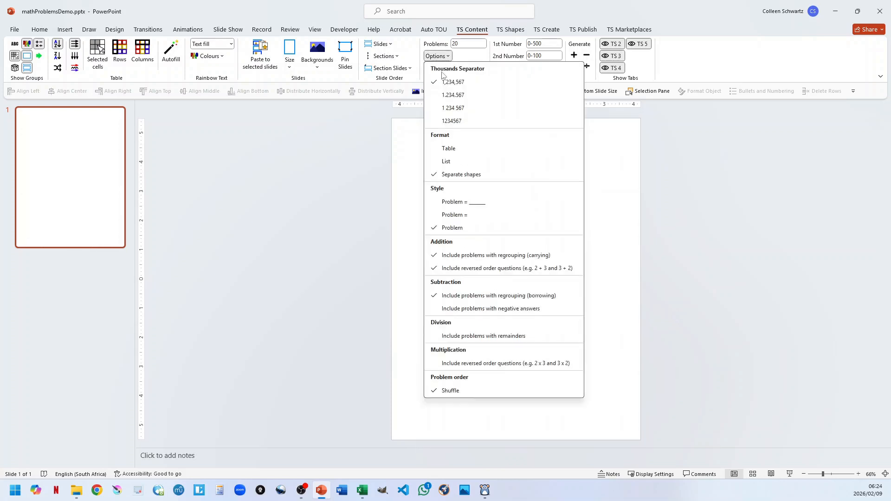
{"action": "left_click", "coordinate": [480, 309]}
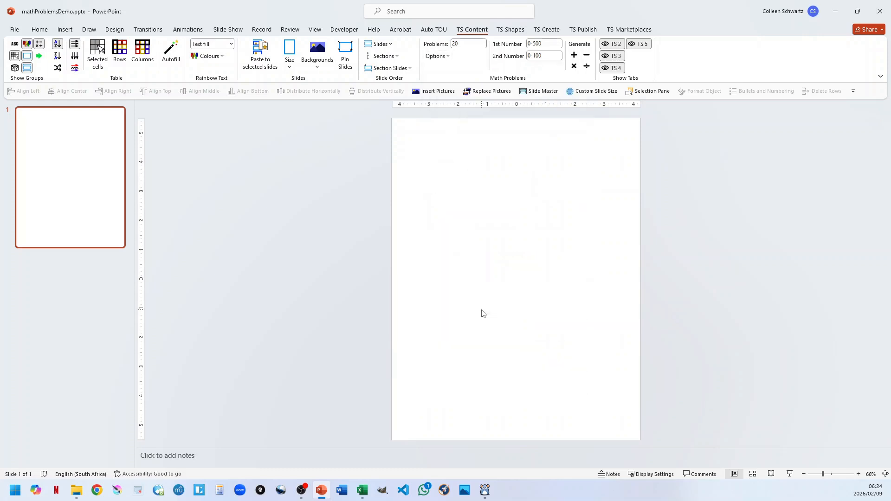
{"action": "left_click", "coordinate": [586, 55]}
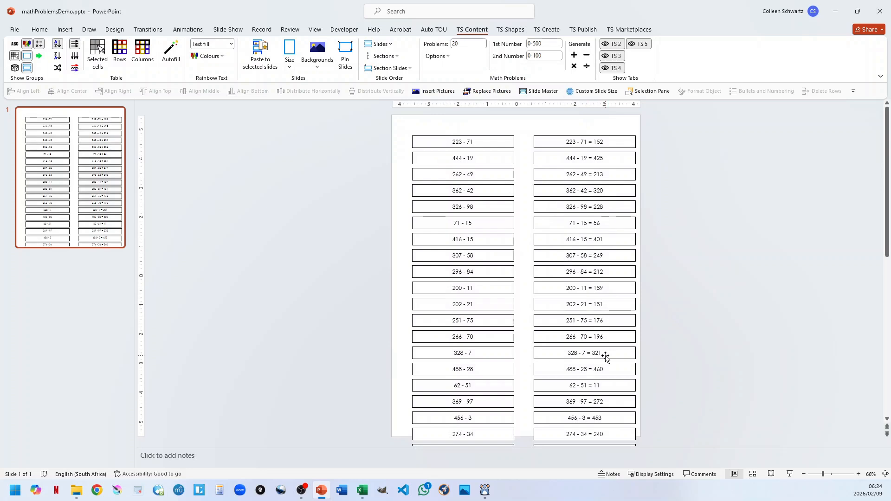
{"action": "key", "text": "ctrl+z"}
Set the first number range to 0-100, generate the subtraction problems, inspect the negative answers up close, and undo the generation.
{"action": "left_click", "coordinate": [534, 43]}
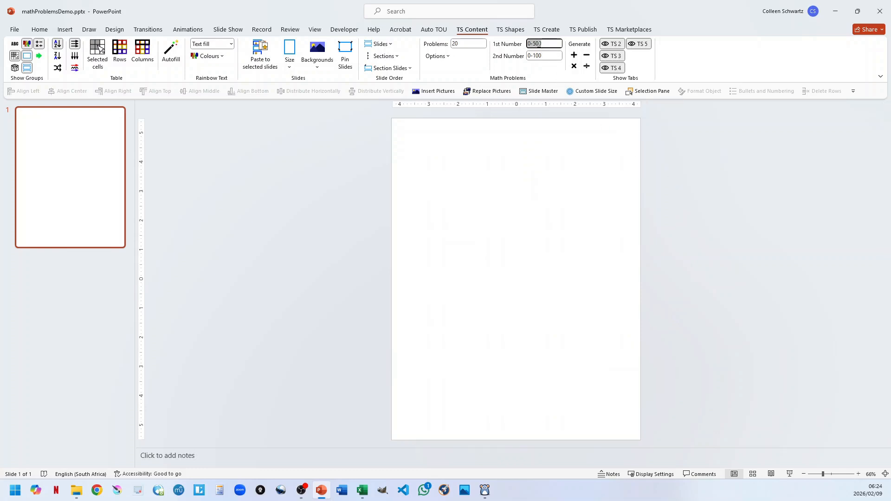
{"action": "key", "text": "Return"}
{"action": "left_click", "coordinate": [586, 54]}
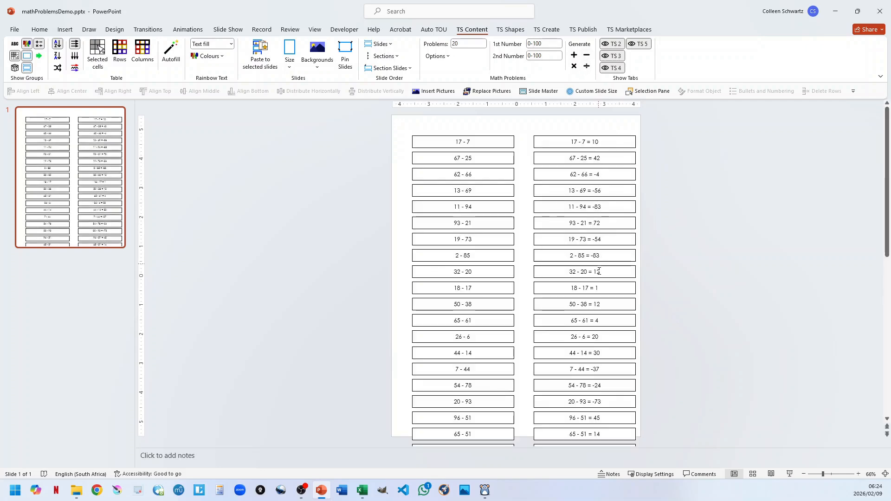
{"action": "scroll", "coordinate": [601, 263], "scroll_direction": "up", "scroll_amount": 4}
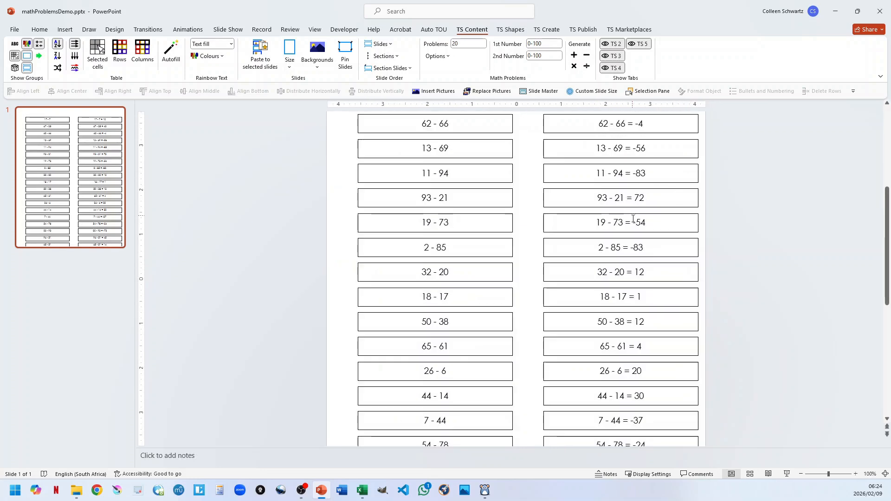
{"action": "scroll", "coordinate": [731, 247], "scroll_direction": "down", "scroll_amount": 4}
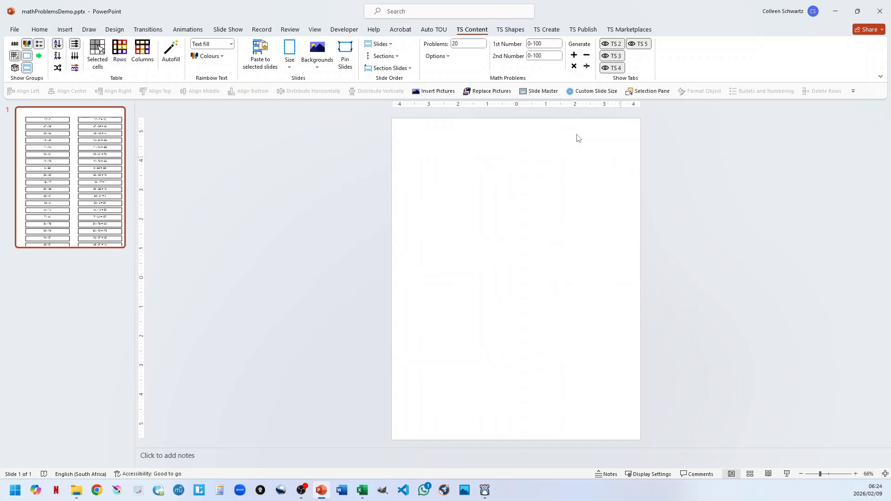
Turn off subtraction problems with negative answers and generate the subtraction problems again.
{"action": "left_click", "coordinate": [438, 55]}
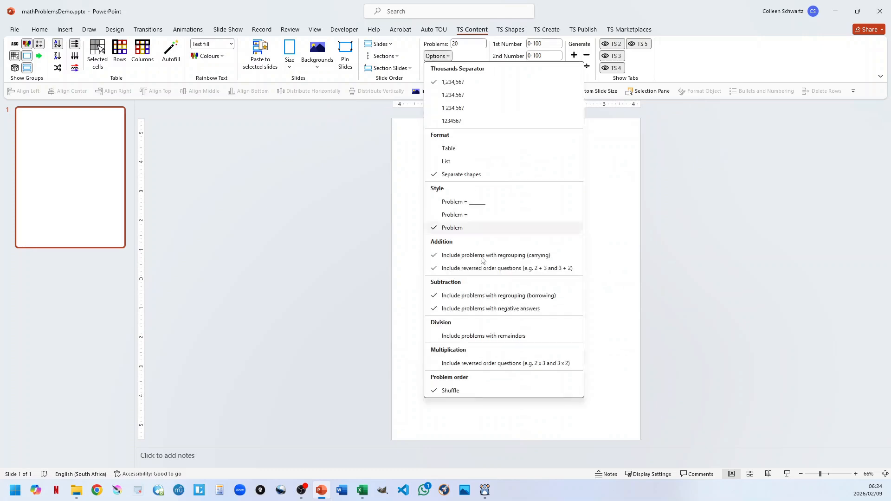
{"action": "left_click", "coordinate": [456, 308]}
{"action": "left_click", "coordinate": [586, 55]}
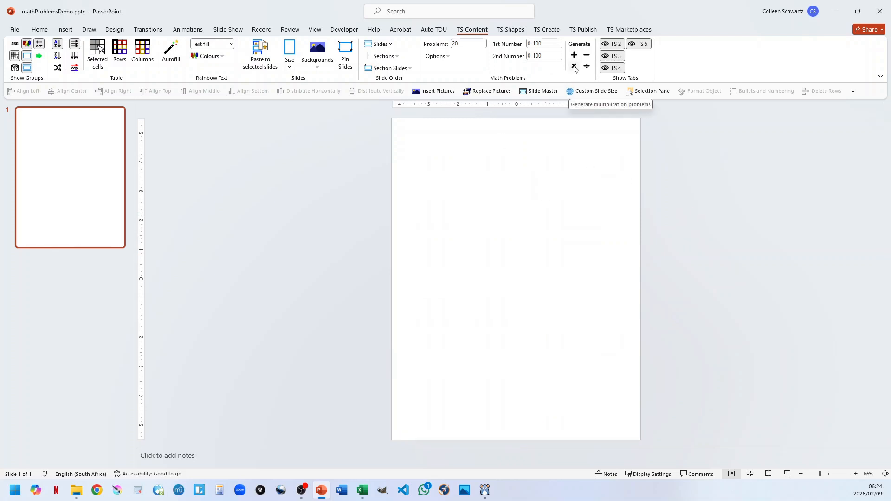
Generate multiplication problems with answers on the blank slide as separate shapes.
{"action": "left_click", "coordinate": [574, 67]}
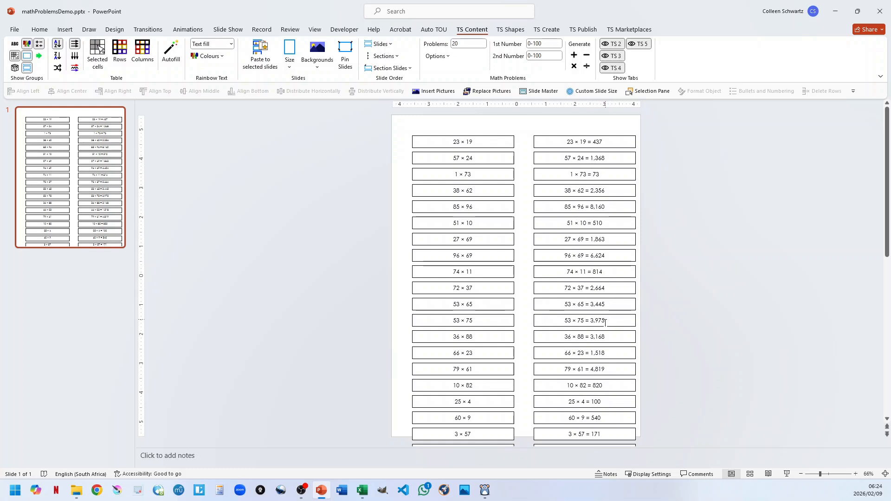
Clear the slide, generate multiplication problems with the 1 234 567 thousands separator, and undo the generation.
{"action": "key", "text": "ctrl+a"}
{"action": "key", "text": "Delete"}
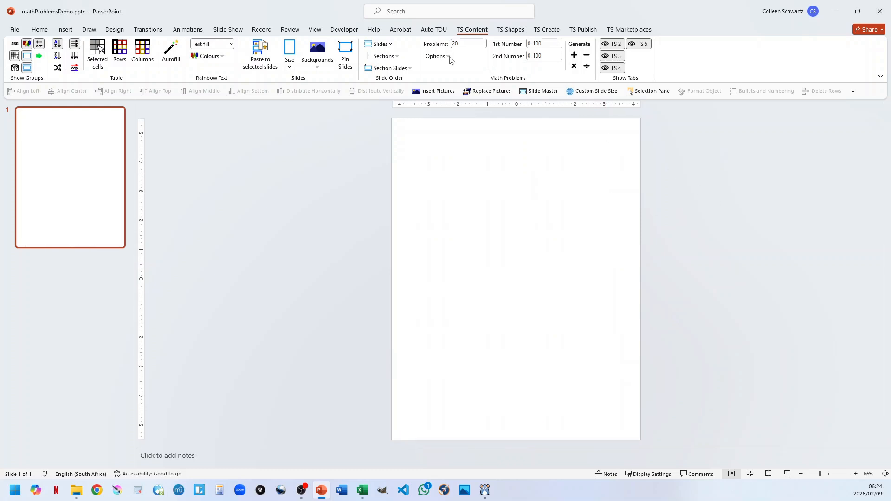
{"action": "left_click", "coordinate": [438, 56]}
{"action": "left_click", "coordinate": [443, 108]}
{"action": "left_click", "coordinate": [574, 66]}
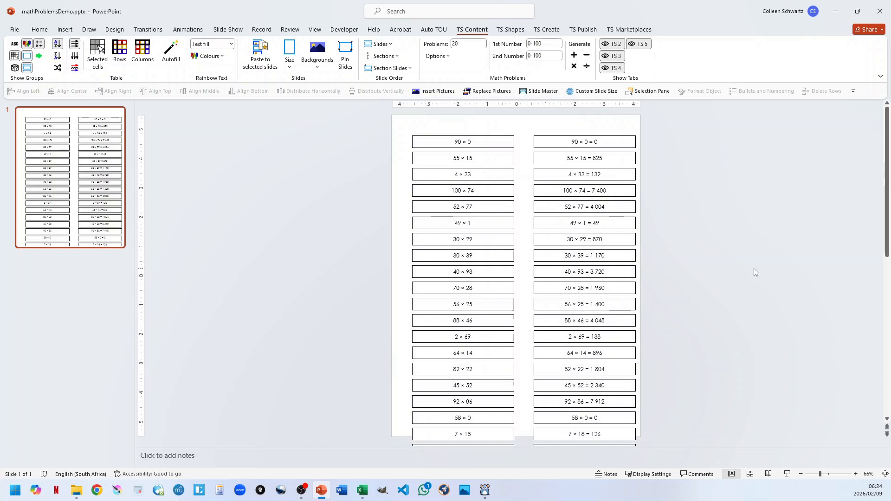
{"action": "key", "text": "ctrl+z"}
Switch the thousands separator to 1.234.567, generate the multiplication problems, and undo the generation.
{"action": "left_click", "coordinate": [445, 57]}
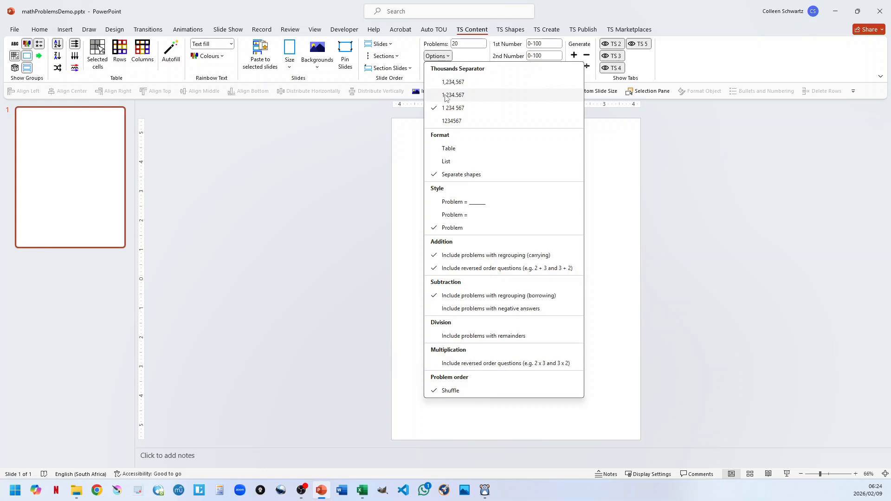
{"action": "left_click", "coordinate": [445, 96]}
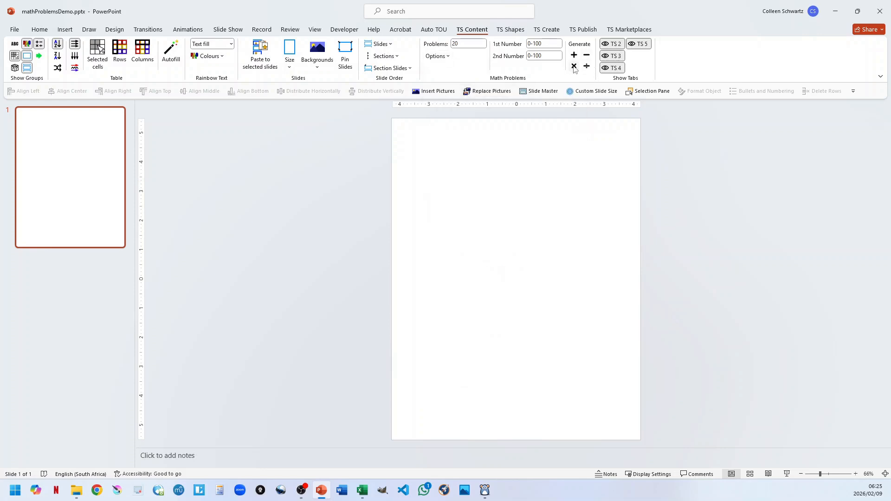
{"action": "left_click", "coordinate": [574, 67]}
{"action": "key", "text": "ctrl+z"}
Switch the thousands separator to 1234567, generate the multiplication problems, and undo the generation.
{"action": "left_click", "coordinate": [441, 57]}
{"action": "left_click", "coordinate": [445, 125]}
{"action": "left_click", "coordinate": [574, 67]}
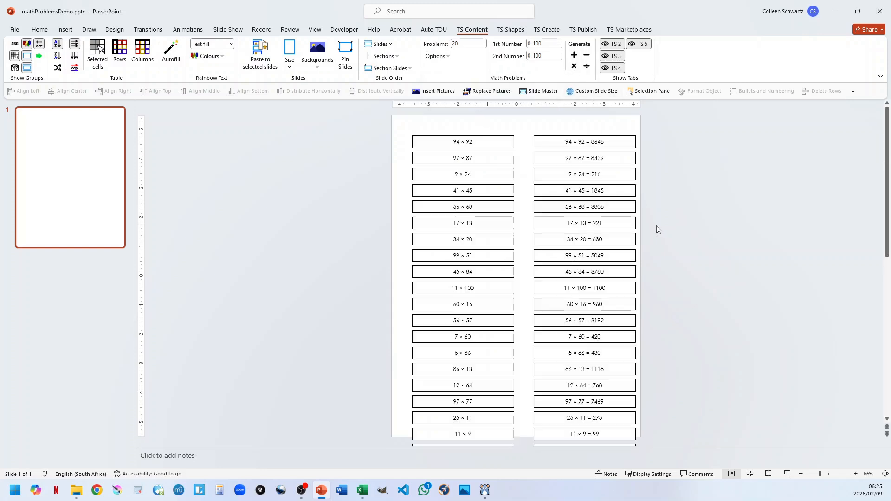
{"action": "key", "text": "ctrl+z"}
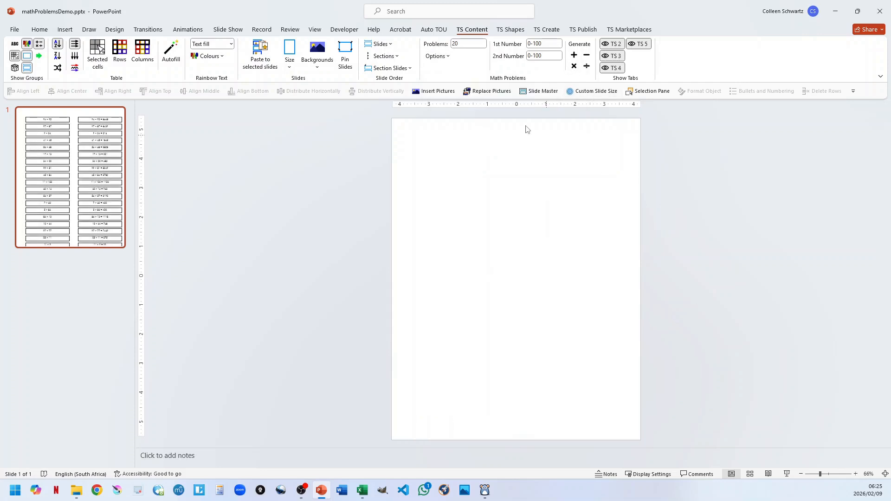
Set the thousands separator to 1,234,567 and generate division problems with answers as separate shapes.
{"action": "left_click", "coordinate": [440, 56]}
{"action": "left_click", "coordinate": [452, 85]}
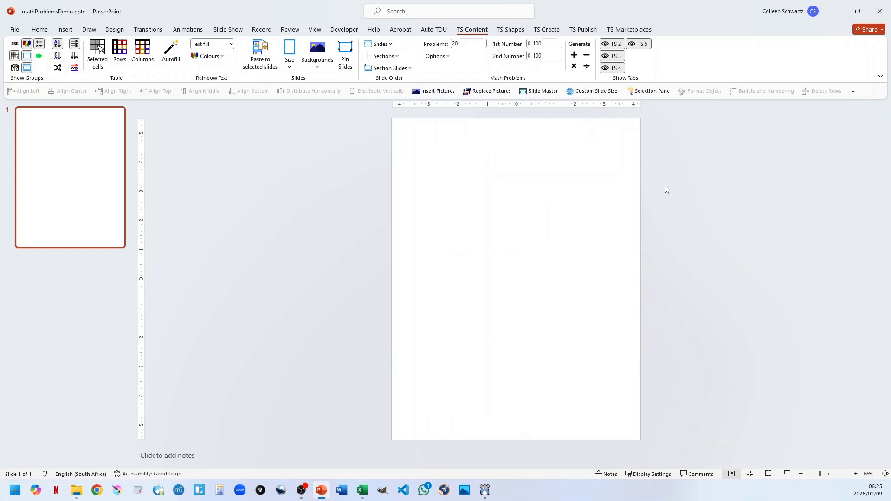
{"action": "left_click", "coordinate": [436, 57]}
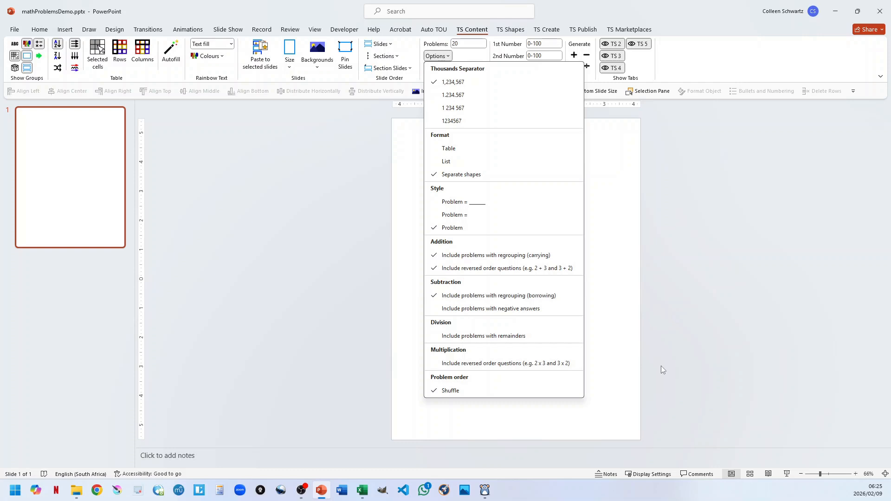
{"action": "left_click", "coordinate": [642, 335]}
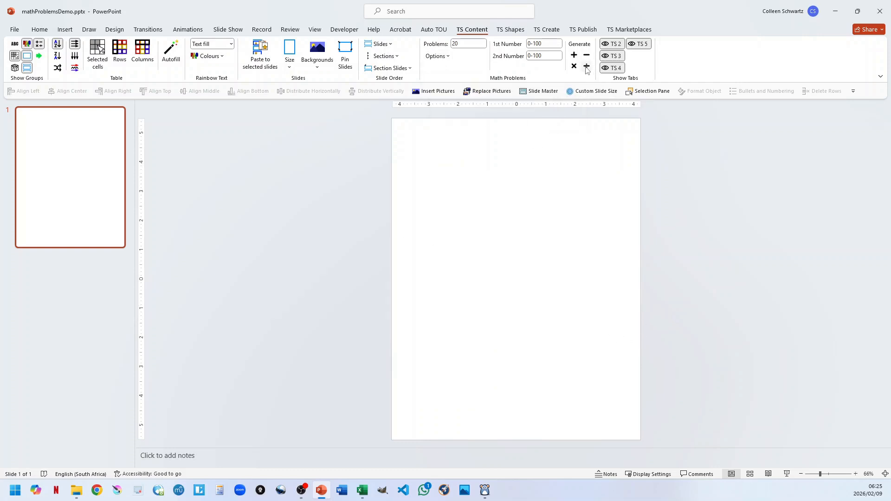
{"action": "left_click", "coordinate": [587, 67]}
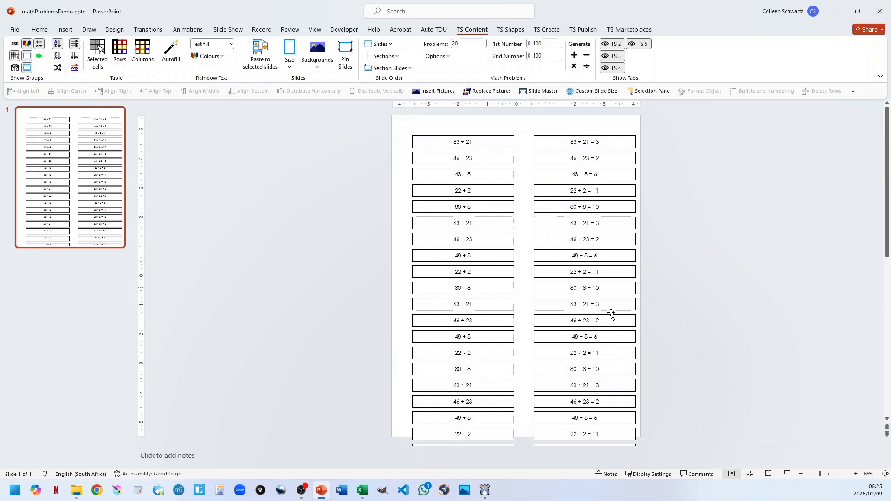
Clear the division problems, include division problems with remainders, and generate a new division set.
{"action": "left_click", "coordinate": [437, 56]}
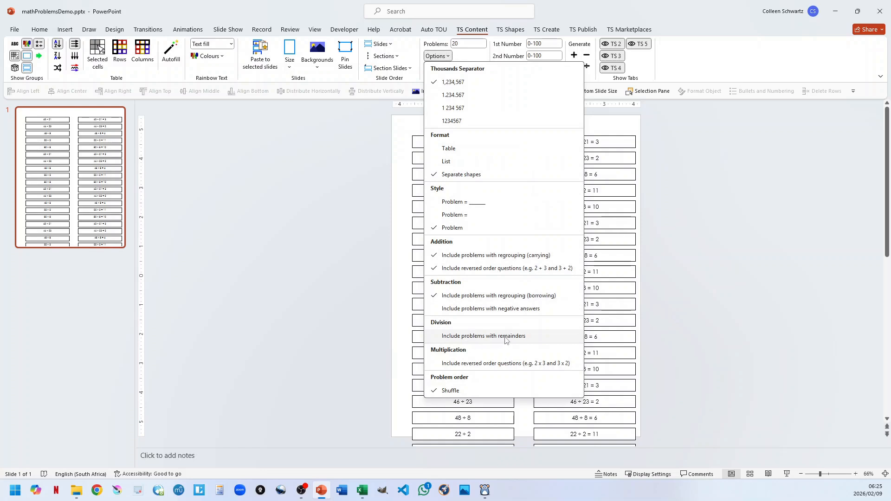
{"action": "left_click", "coordinate": [685, 297]}
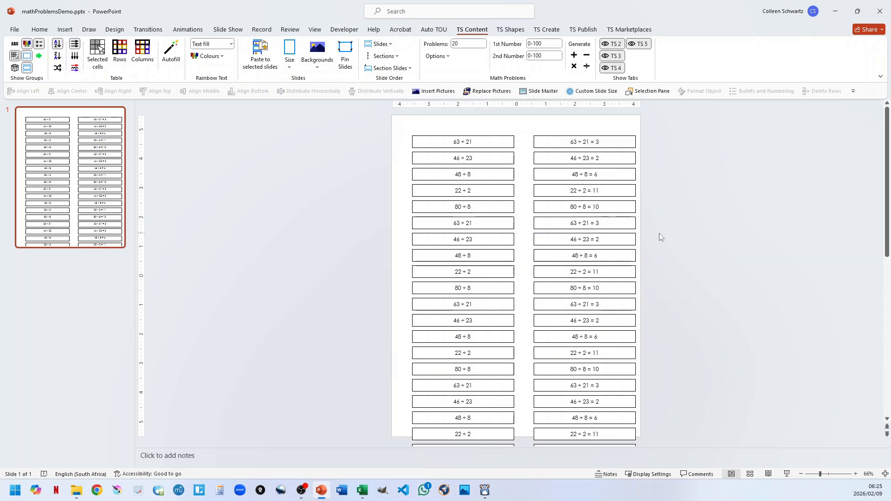
{"action": "key", "text": "ctrl+a"}
{"action": "key", "text": "Delete"}
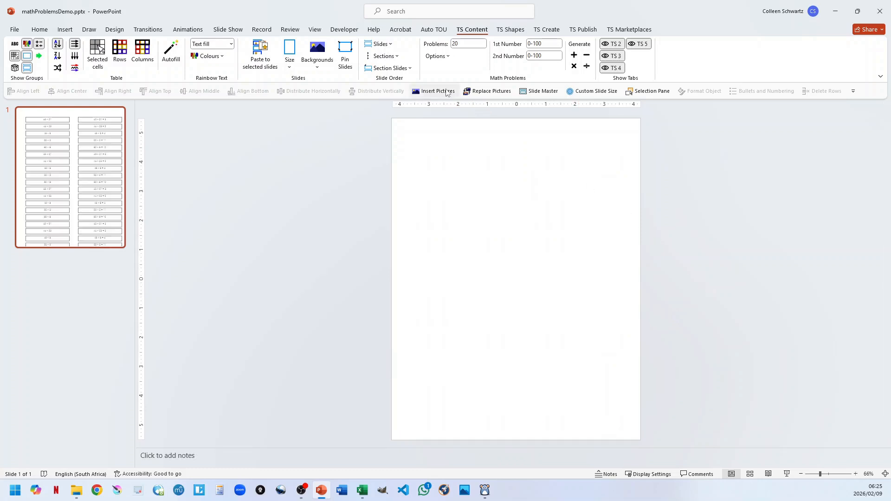
{"action": "left_click", "coordinate": [437, 56]}
{"action": "left_click", "coordinate": [455, 336]}
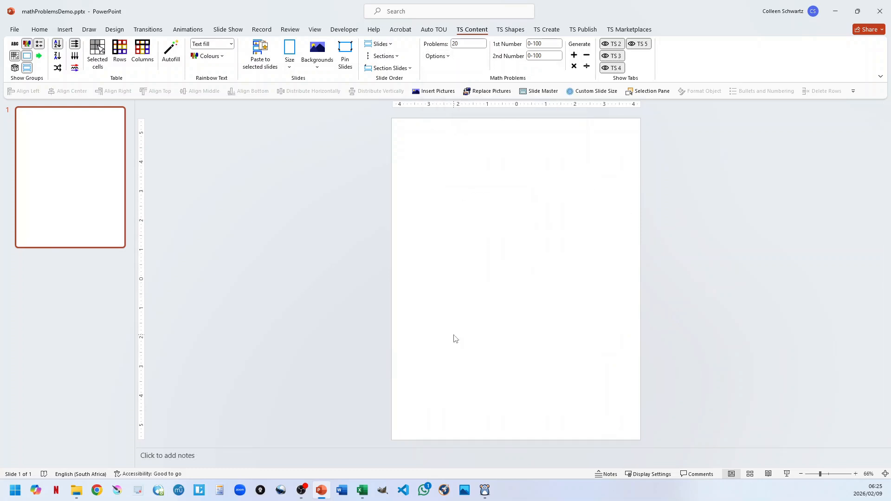
{"action": "left_click", "coordinate": [587, 66]}
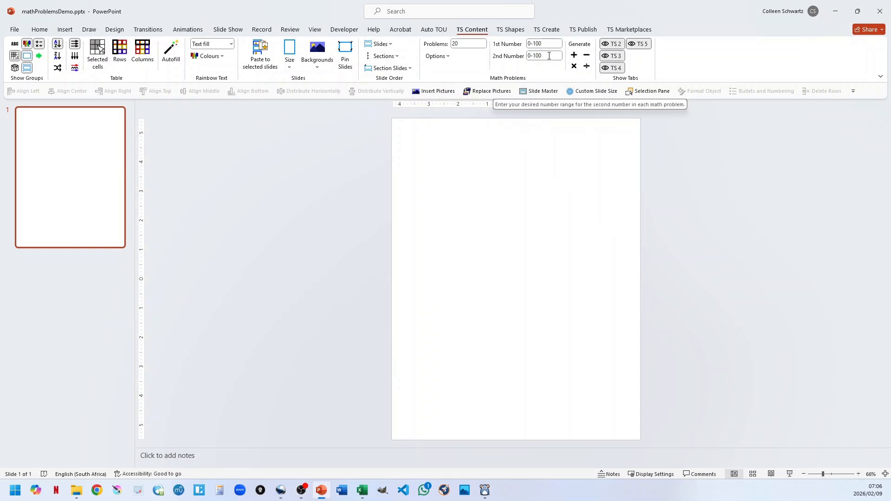
Set the second number to 5, generate addition problems, and undo the generation.
{"action": "left_click", "coordinate": [548, 56]}
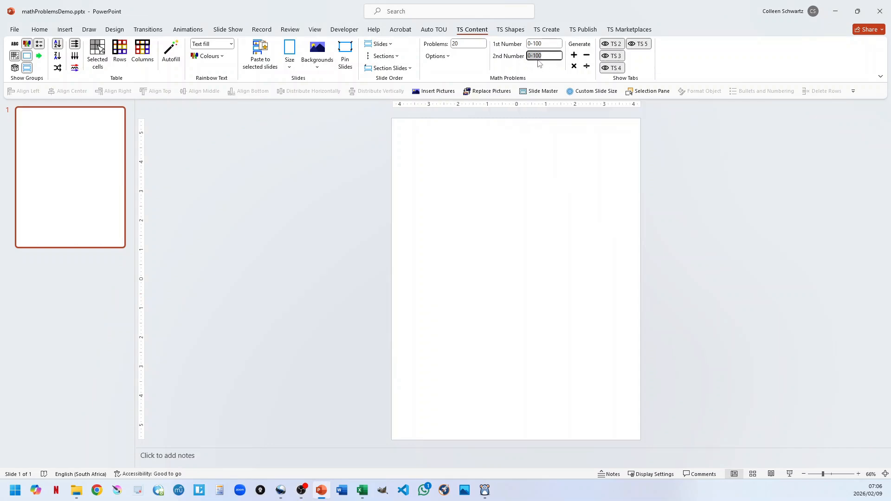
{"action": "type", "text": "5"}
{"action": "left_click", "coordinate": [574, 55]}
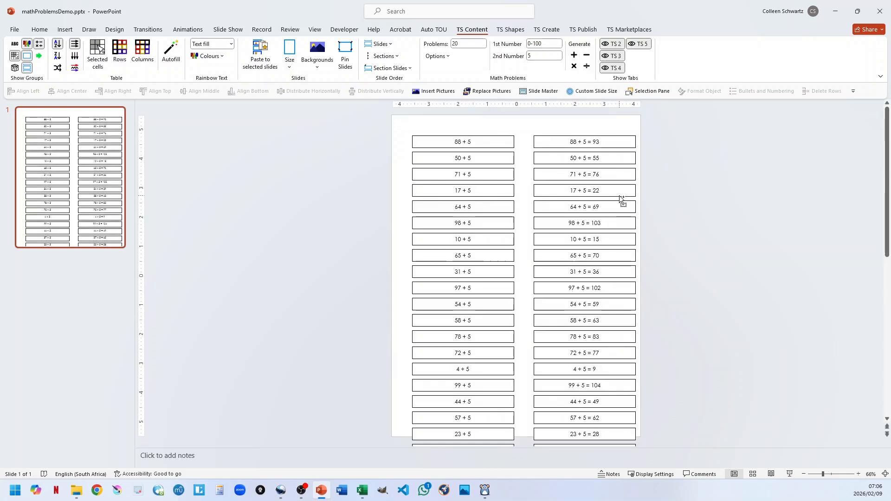
{"action": "key", "text": "ctrl+z"}
Set the second number to multiples of five with 5s, generate addition problems, and undo the generation.
{"action": "left_click", "coordinate": [541, 56]}
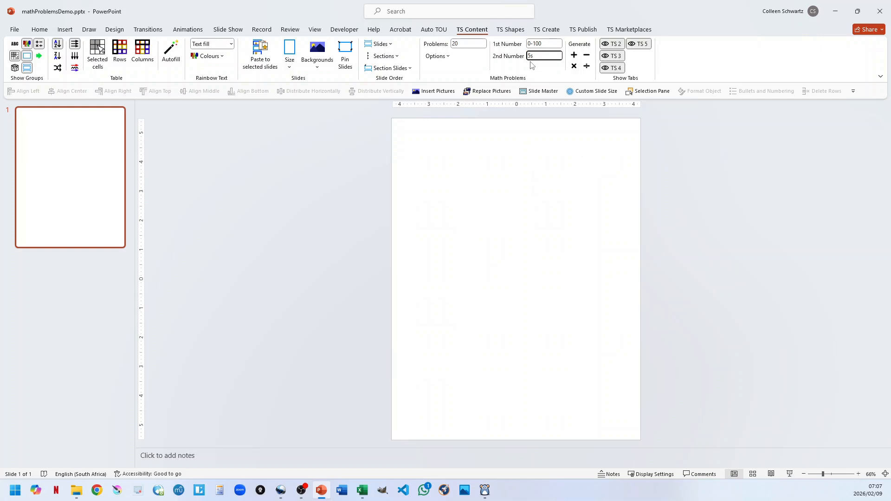
{"action": "left_click", "coordinate": [574, 58]}
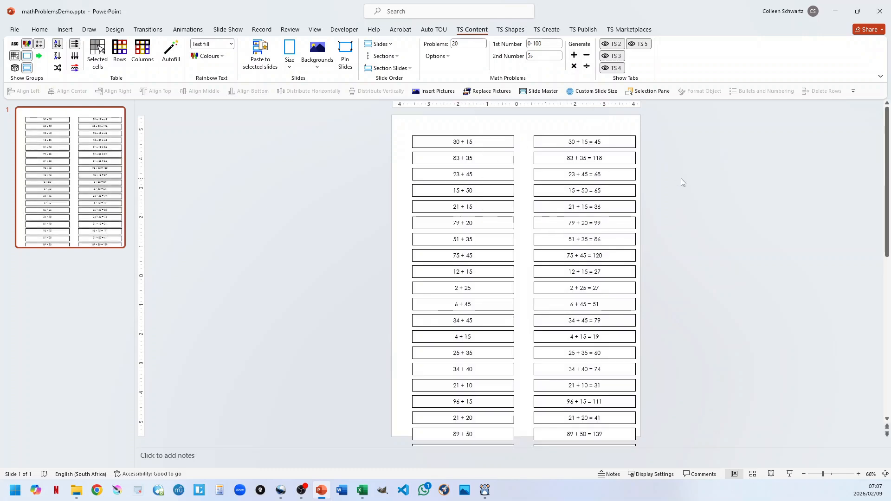
{"action": "key", "text": "ctrl+z"}
Set the second number to 5s 5-100 and generate addition problems with answers.
{"action": "left_click", "coordinate": [545, 56]}
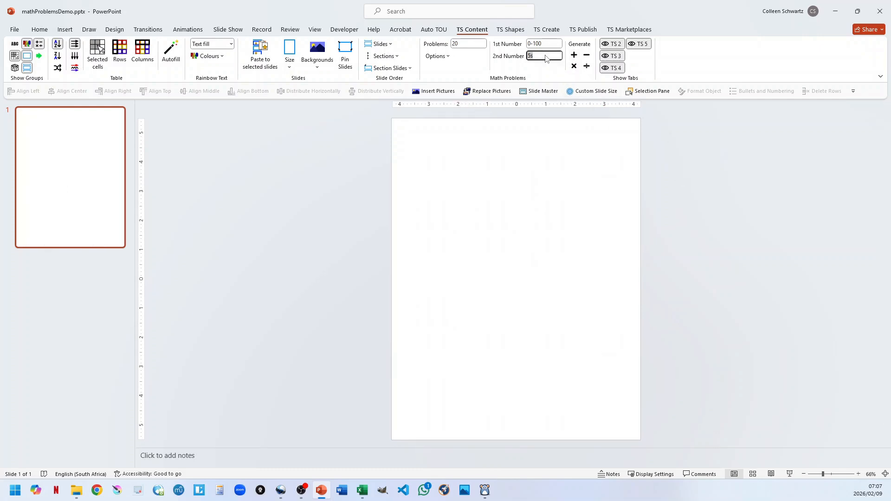
{"action": "left_click", "coordinate": [541, 57]}
{"action": "left_click", "coordinate": [574, 55]}
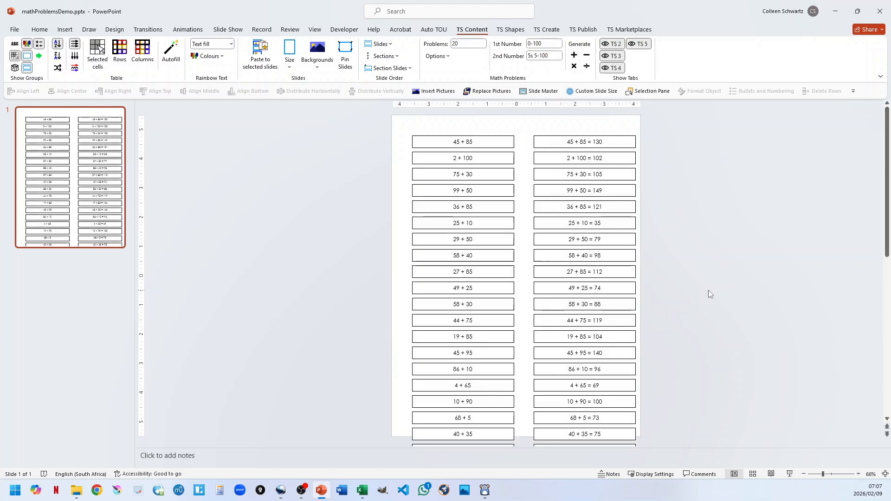